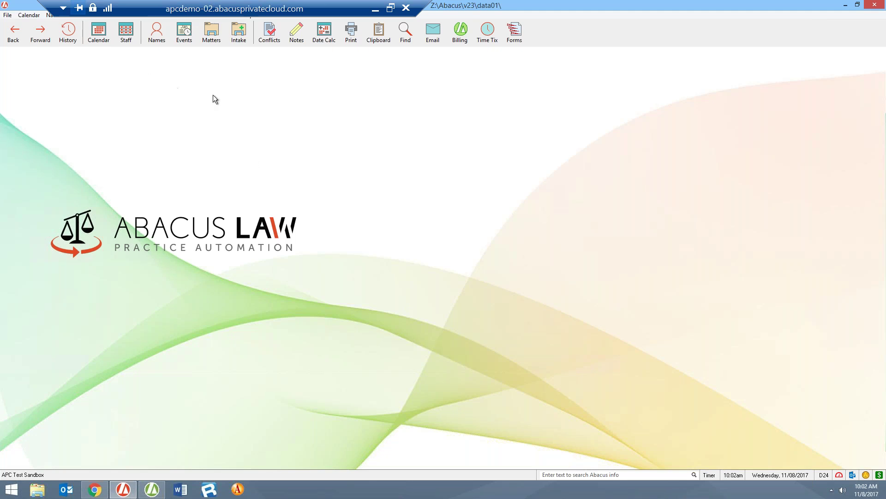
Step: Open the HATFIELD V HATFIELD matter from the list of open matters
left_click(213, 36)
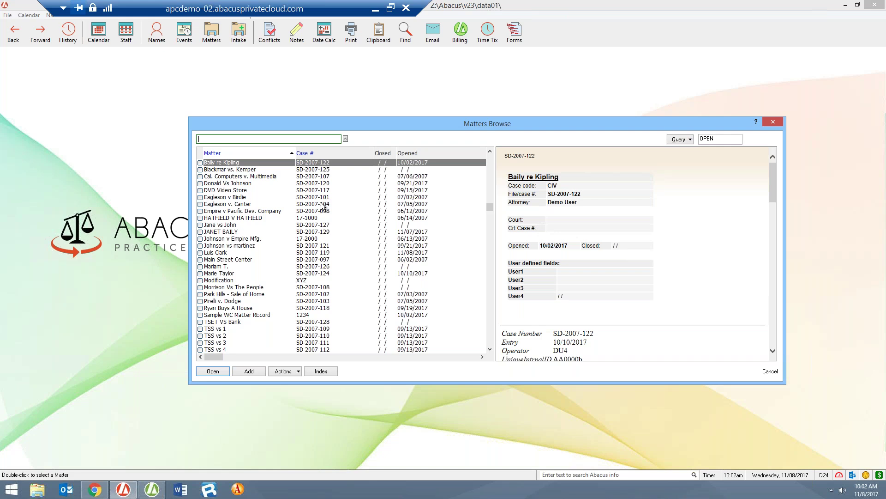
left_click(232, 218)
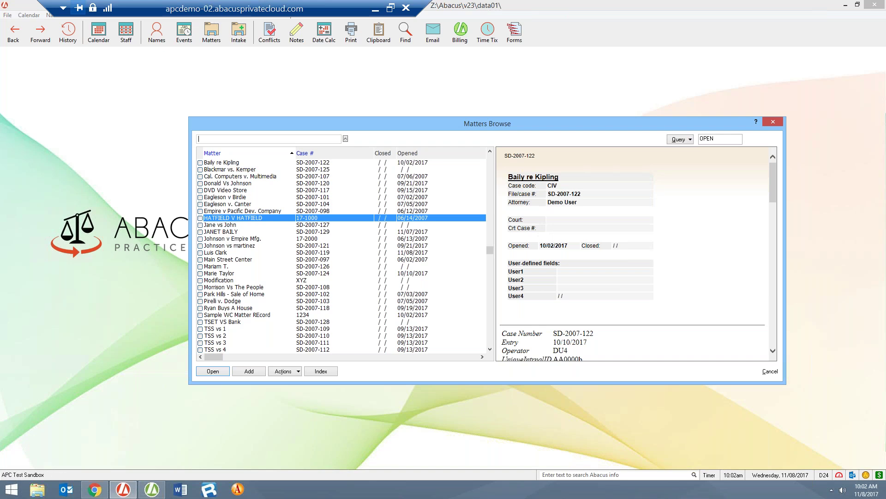
key("Return")
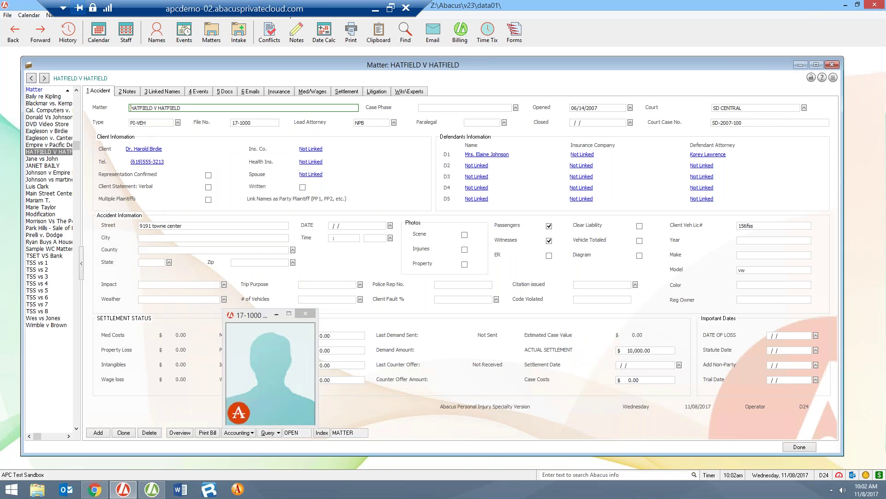
Step: Review the notes, documents and emails of the HATFIELD V HATFIELD matter, dismissing its photo window, and close the matter
left_click(127, 92)
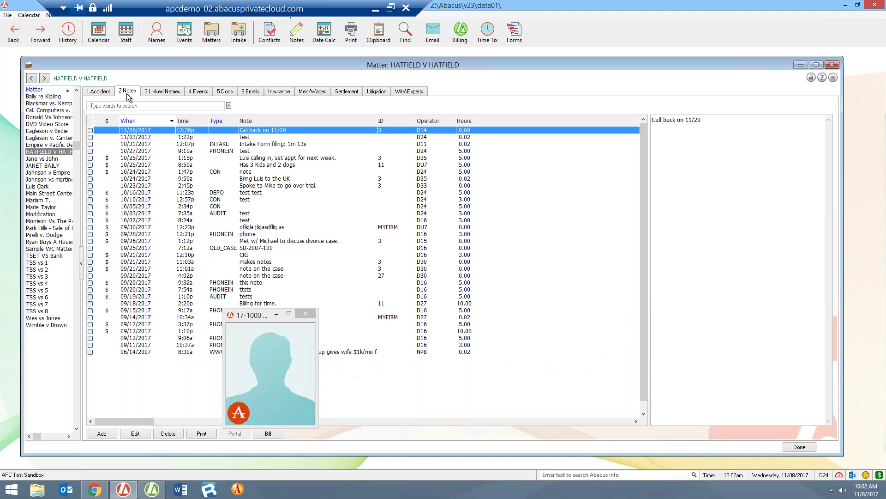
left_click(305, 314)
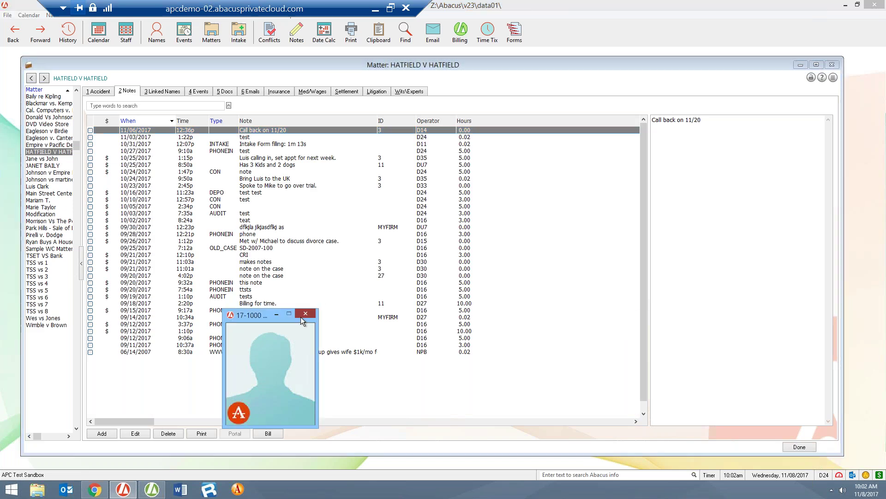
left_click(219, 94)
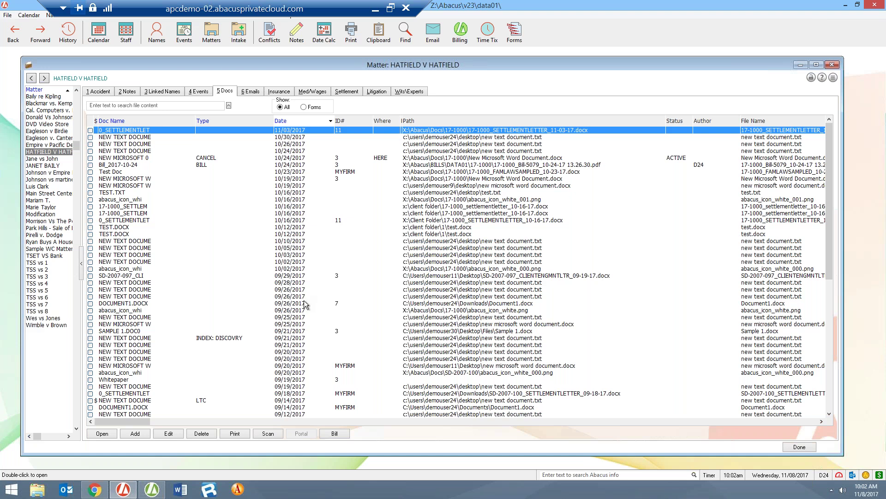
left_click(252, 92)
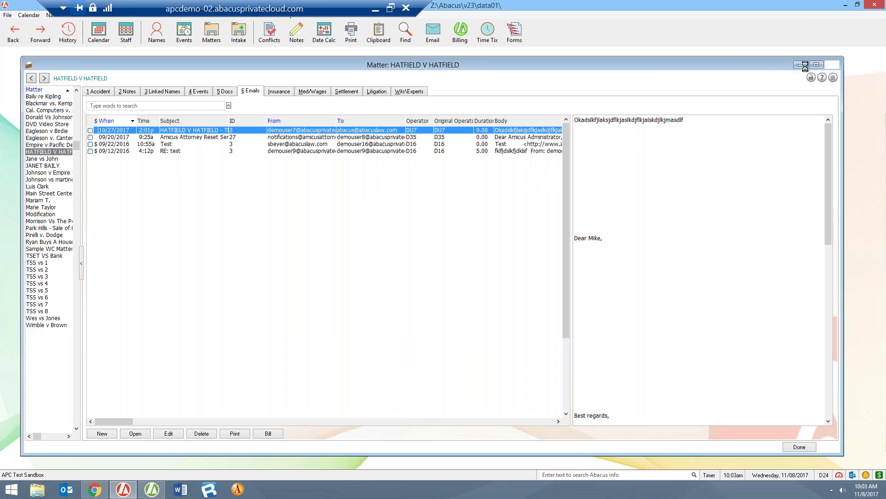
left_click(832, 65)
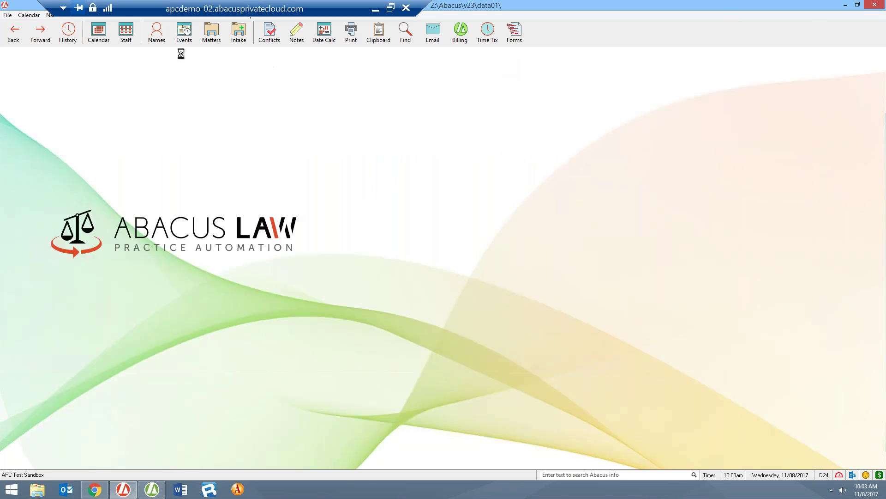
Step: Open the daily calendar and start a new 2:30 pm event on November 8, 2017 to view its alarm and reminder options
left_click(104, 32)
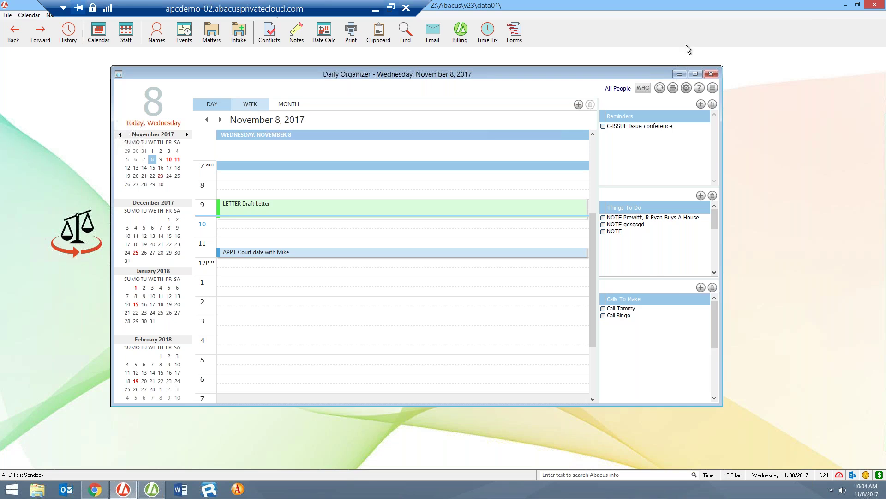
right_click(274, 313)
left_click(286, 319)
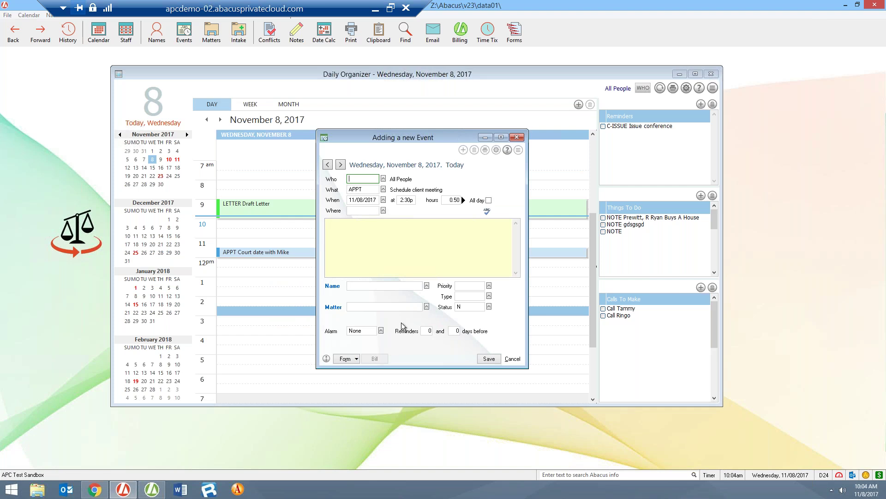
left_click(382, 331)
left_click(396, 342)
left_click(430, 330)
Step: View the scheduled events of the HATFIELD V HATFIELD matter, and close the new calendar event without saving it
left_click(212, 33)
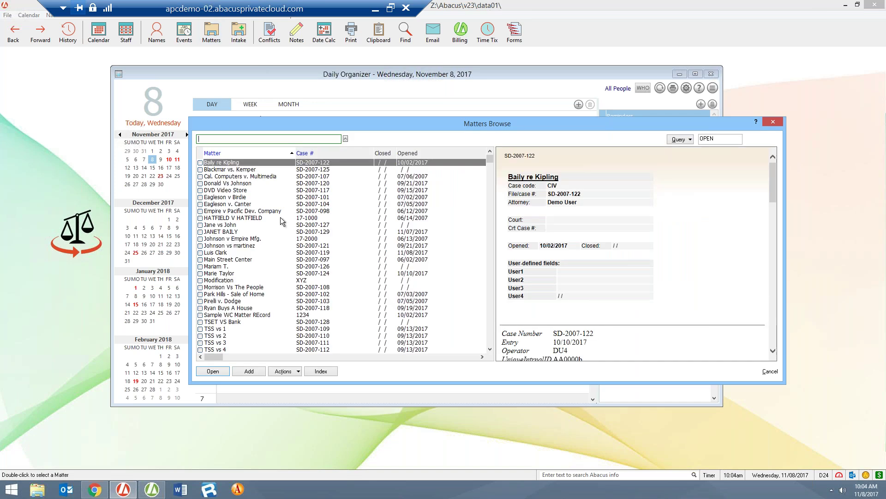
left_click(262, 225)
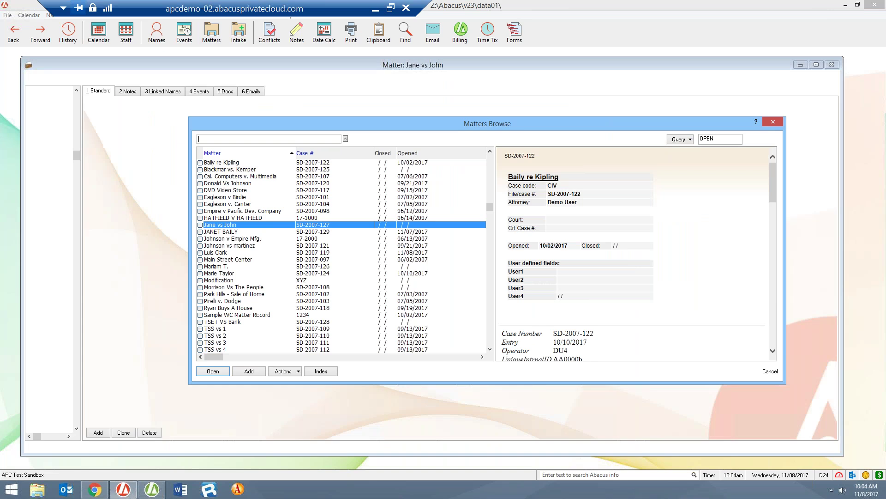
left_click(200, 92)
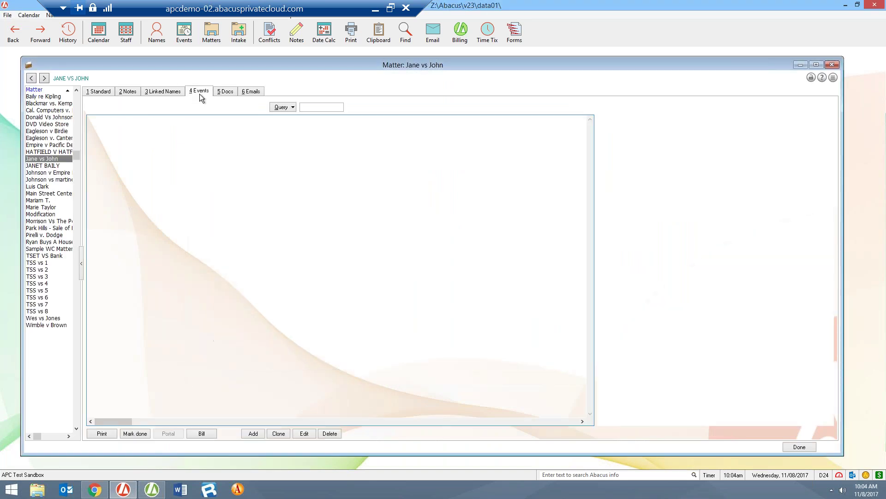
left_click(42, 151)
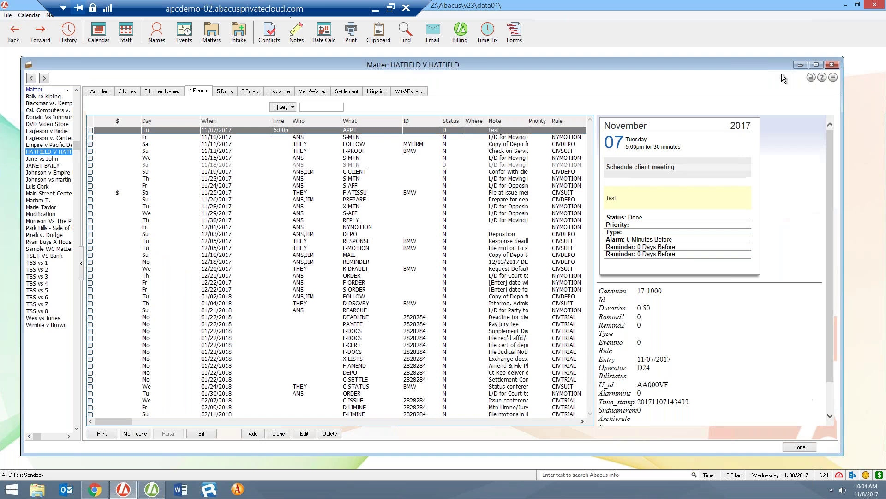
left_click(831, 66)
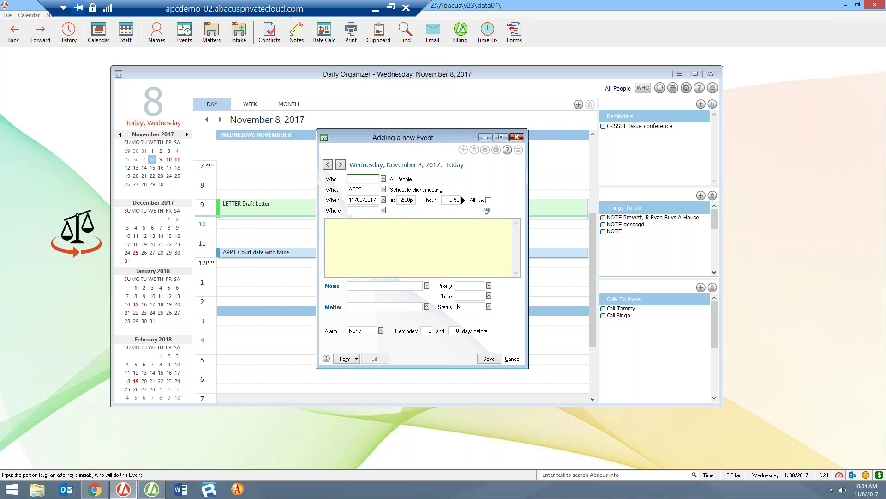
left_click(516, 137)
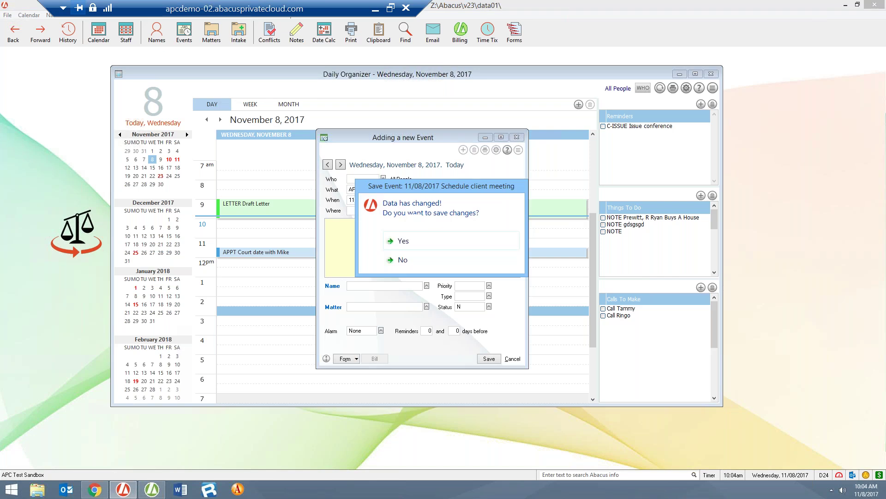
left_click(427, 262)
Step: Examine the events in the ELCASEWG (Employment Law New Wage Case) rule via adding events from a rule, and exit without saving
right_click(231, 328)
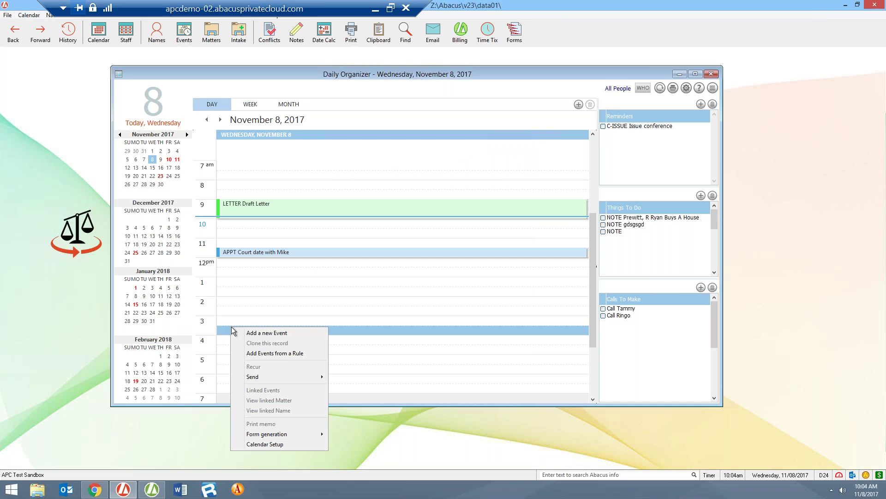
left_click(272, 352)
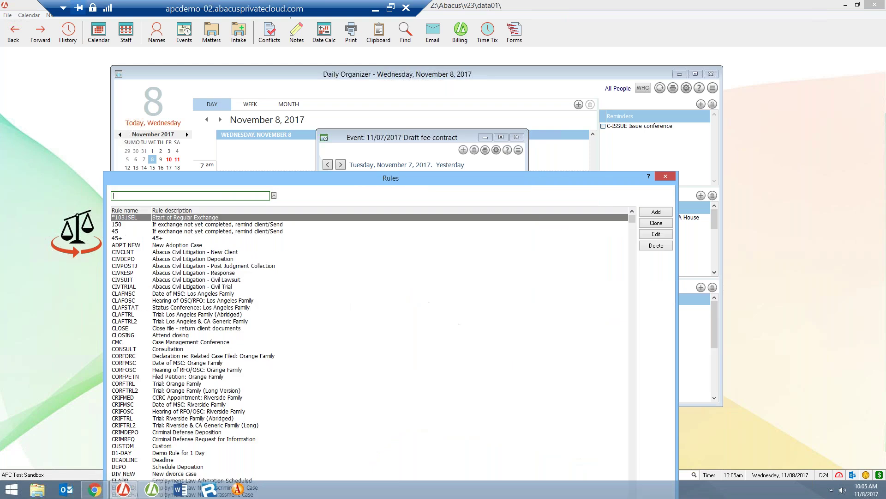
left_click_drag(411, 180, 420, 97)
left_click(171, 294)
left_click(204, 431)
left_click(662, 164)
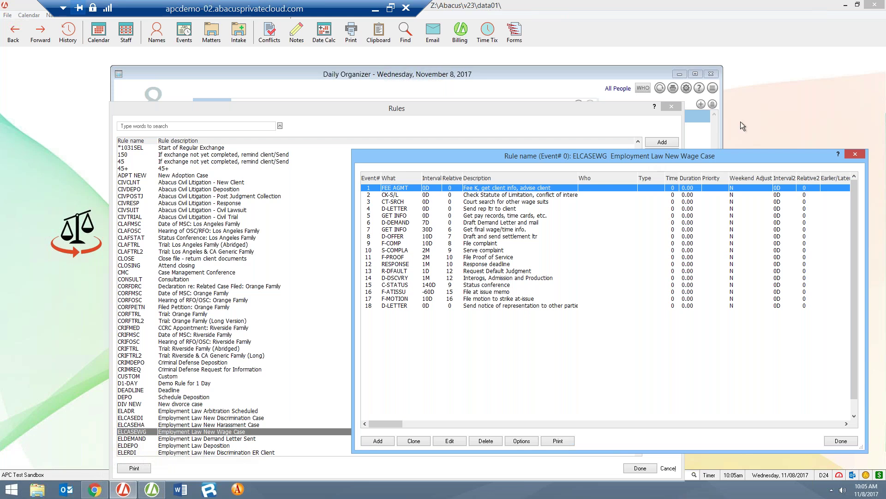
left_click(855, 155)
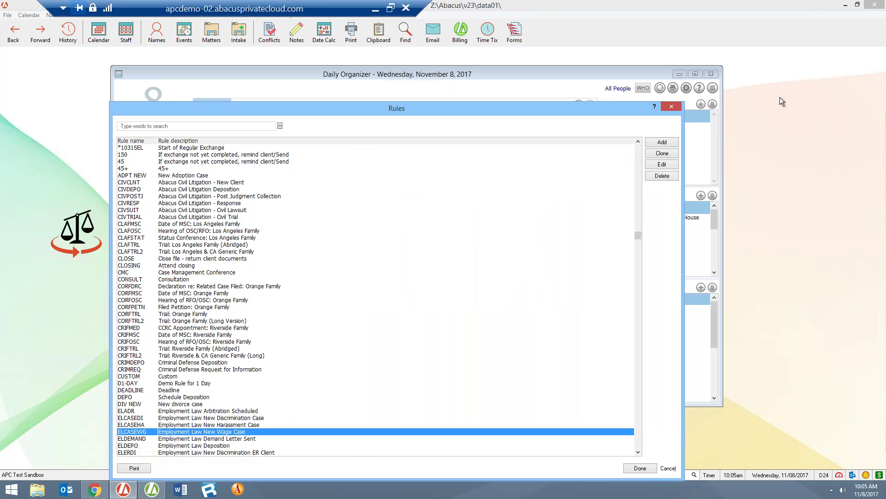
left_click(674, 108)
left_click(518, 138)
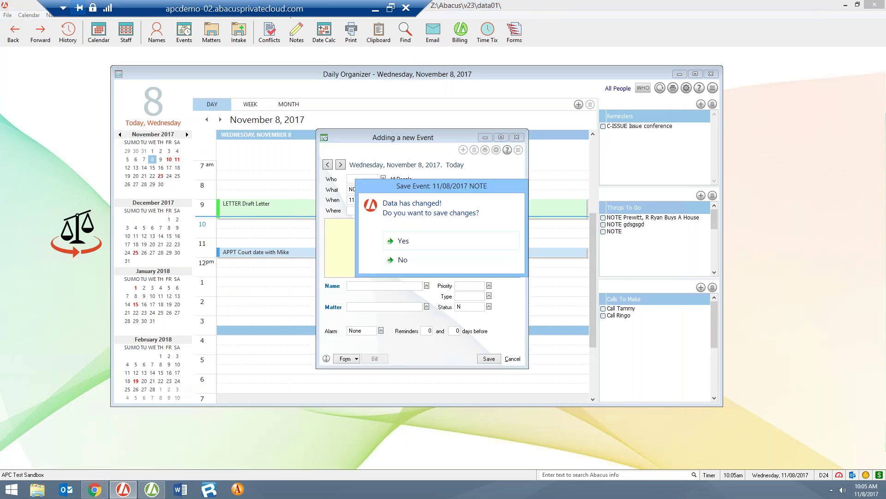
left_click(442, 262)
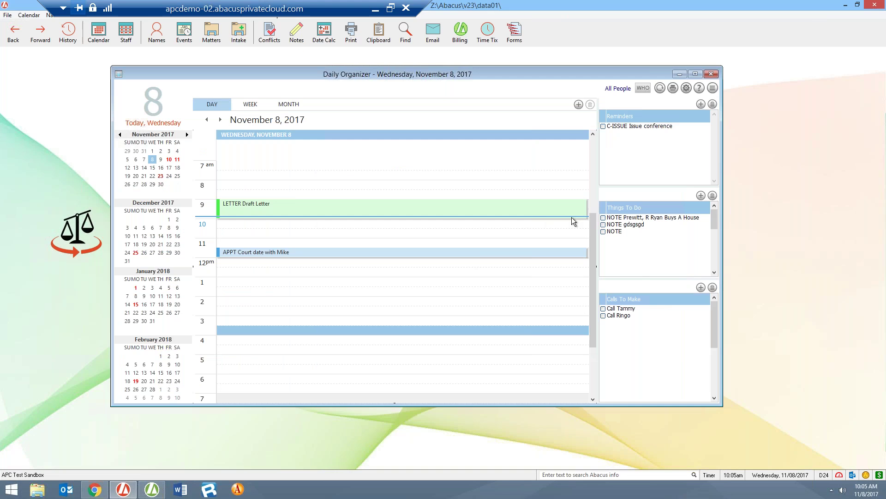
Step: View the calendar's "Who" setup list of people and resources, and close it without changes
mouse_move(550, 222)
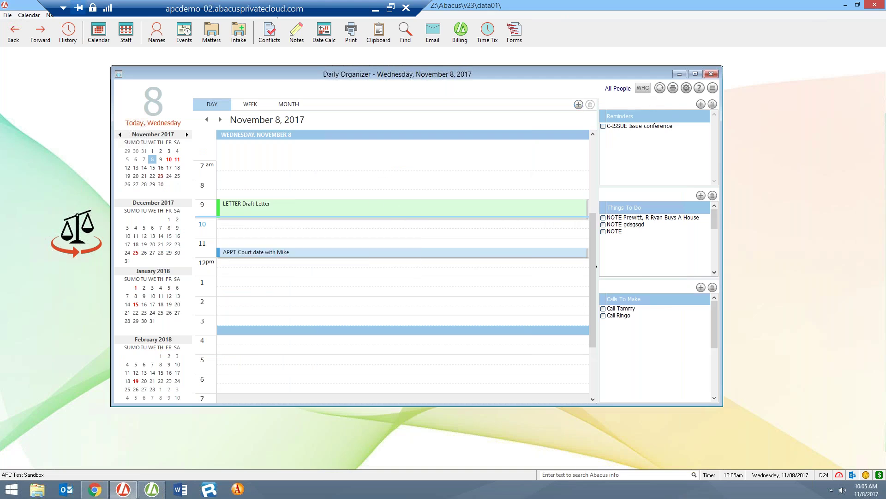
left_click(643, 87)
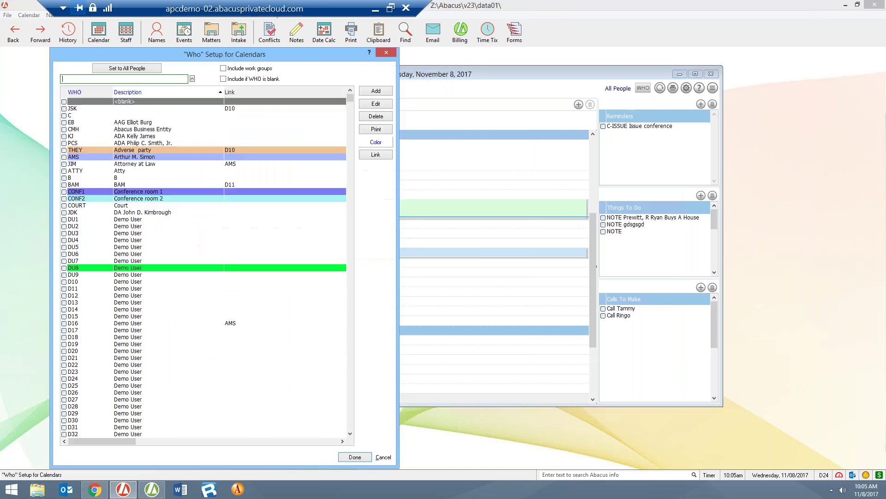
left_click(387, 53)
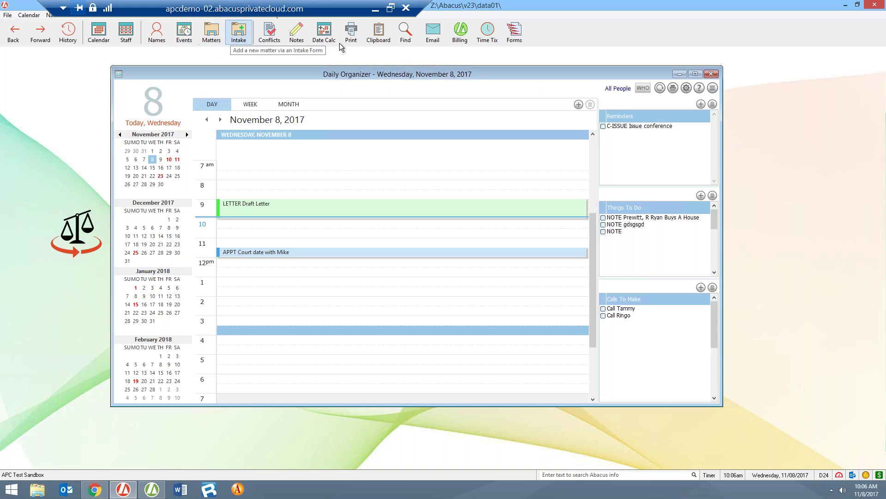
Step: Open the Forms Library and collapse its Family Law FL400-499 and California Judicial Council Forms folders
left_click(516, 40)
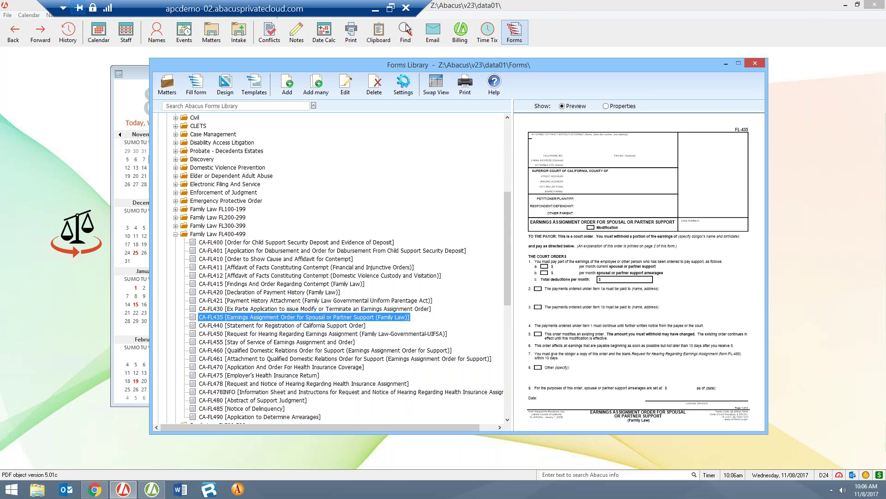
left_click(175, 234)
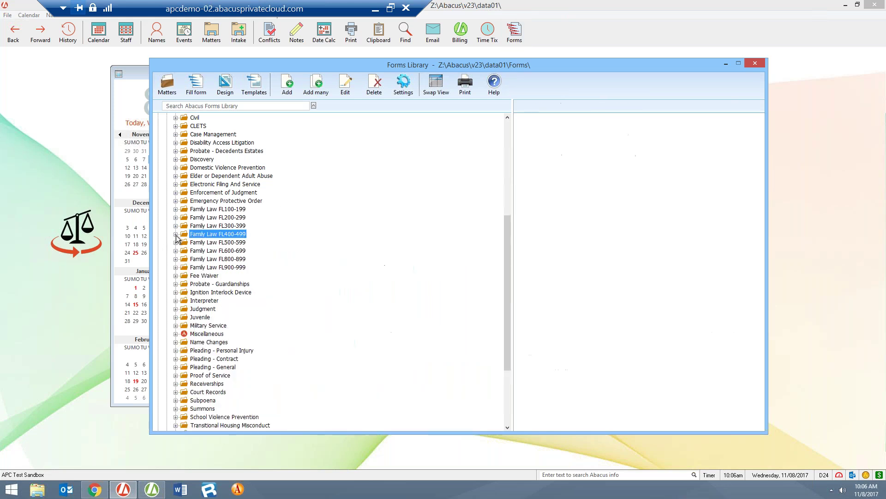
scroll(248, 309, "up", 8)
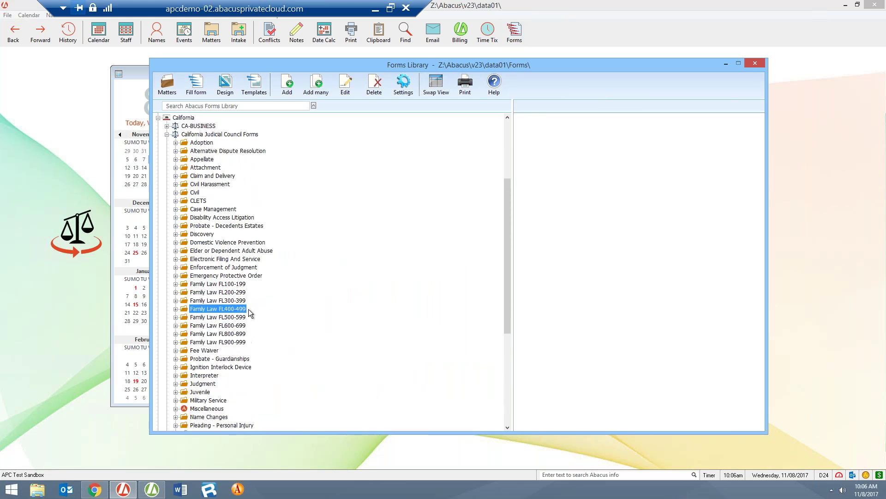
left_click(167, 250)
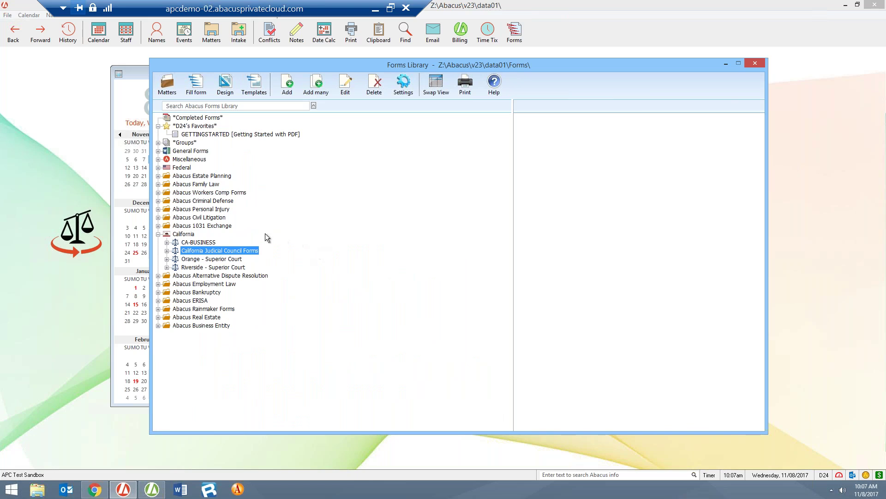
Step: Choose the HATFIELD V HATFIELD matter in the Forms Library and fill the SETTLEMENTLETTER form from General Forms for it
left_click(167, 83)
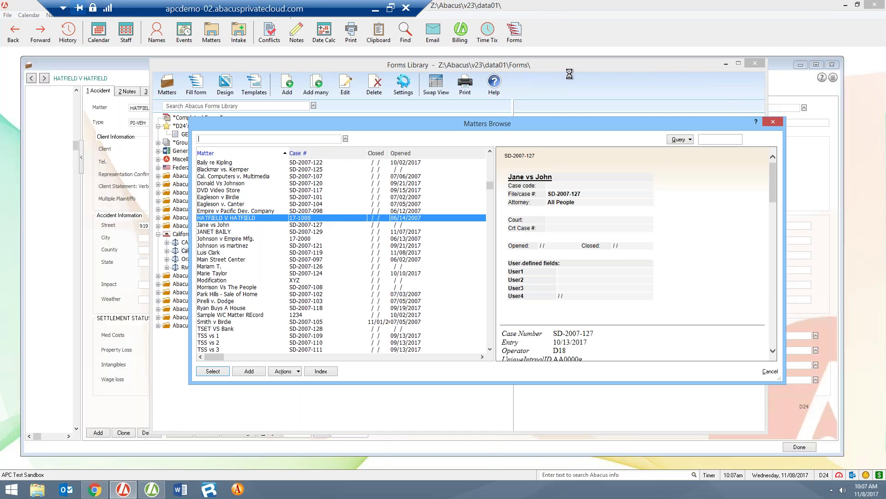
left_click(158, 184)
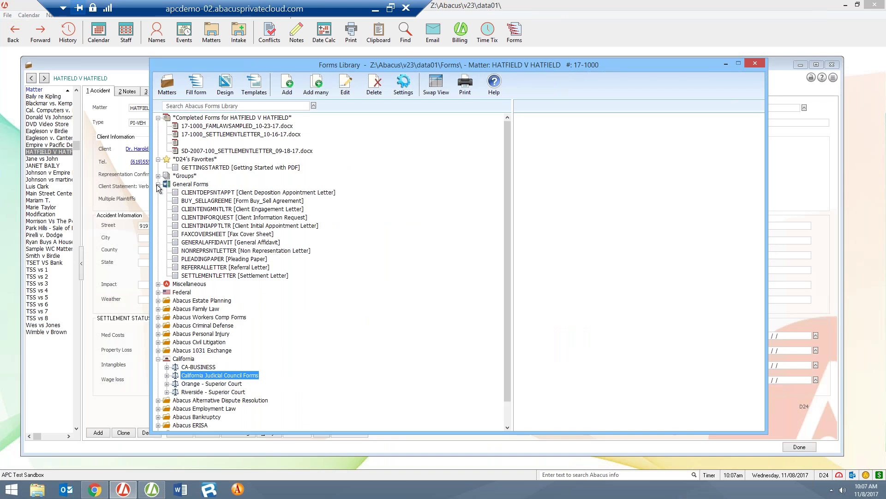
left_click(225, 276)
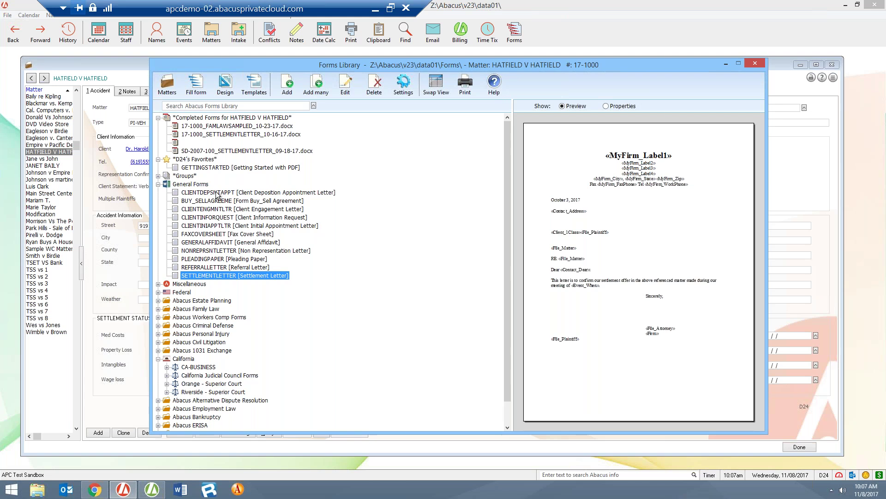
left_click(201, 91)
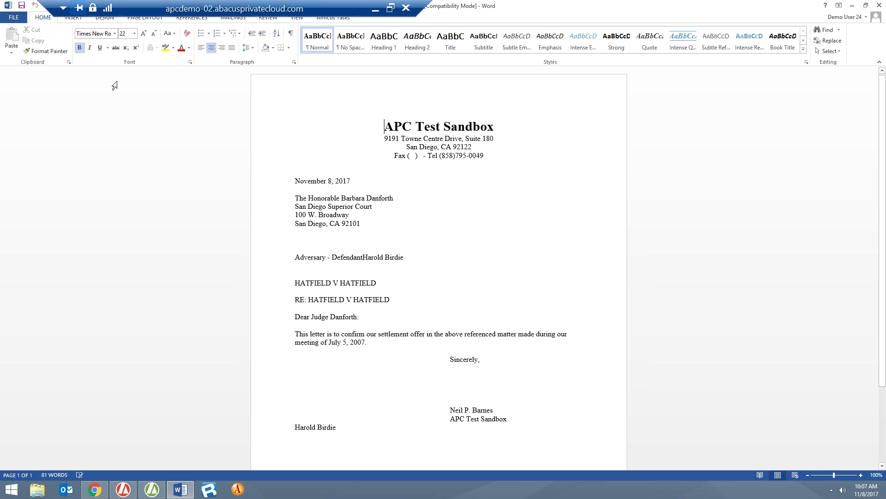
Step: Try to save and log the generated settlement letter to Abacus, and close the letter without saving it
left_click(18, 17)
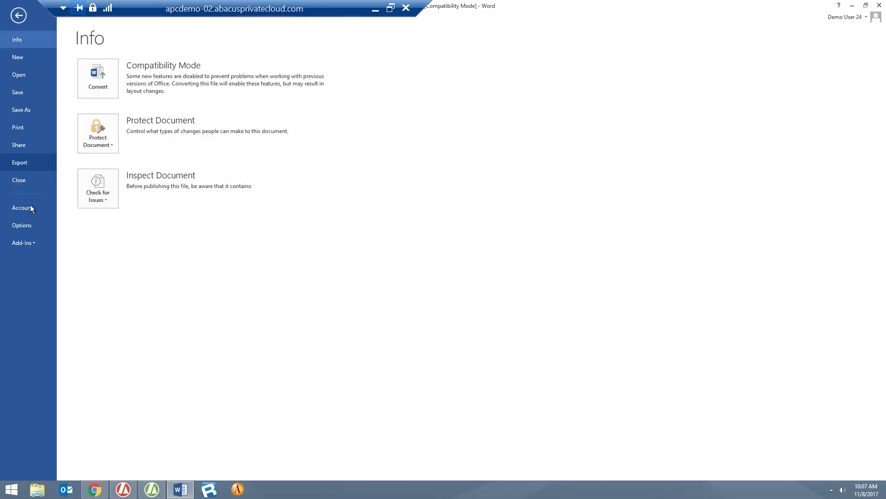
left_click(24, 243)
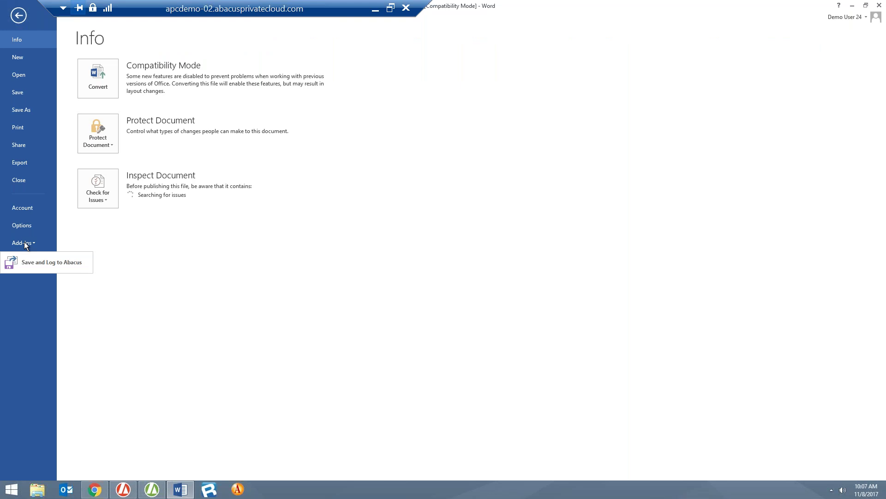
left_click(41, 267)
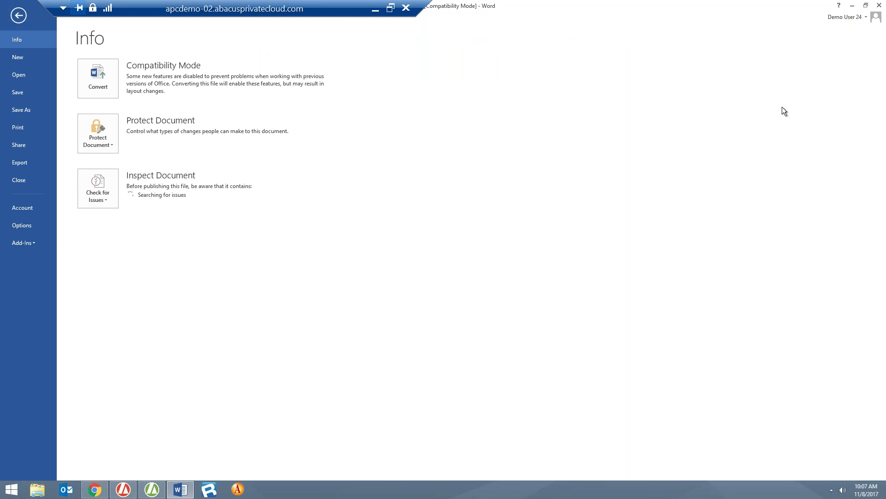
left_click(852, 5)
left_click(180, 489)
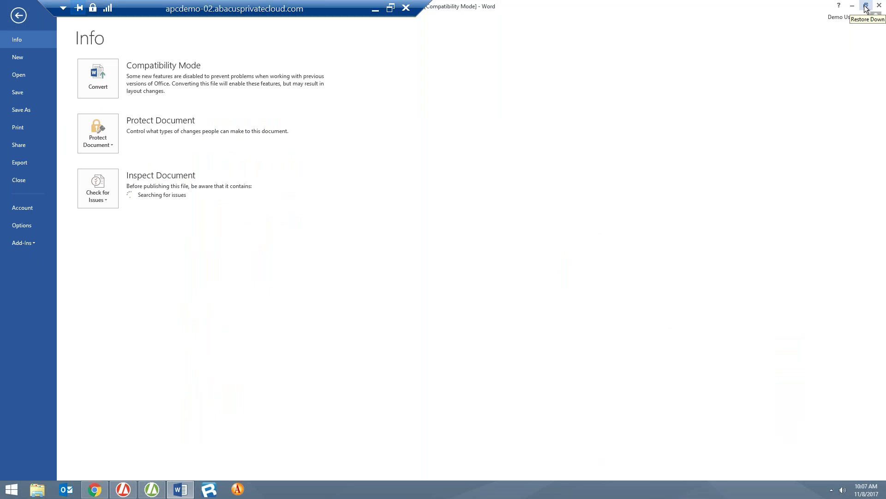
left_click(879, 6)
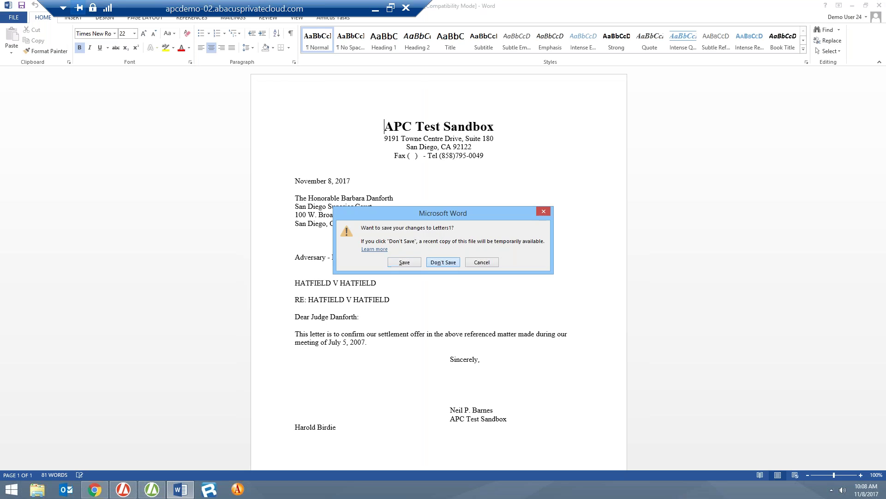
left_click(443, 262)
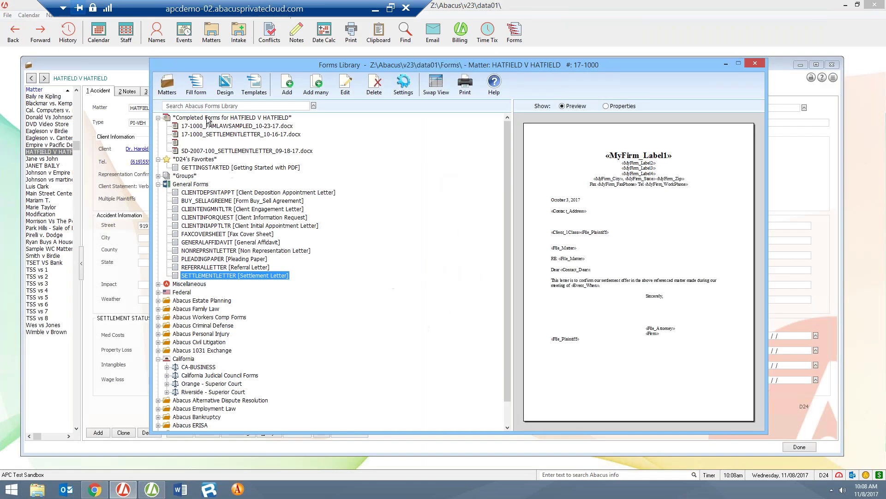
Step: Open the SETTLEMENTLETTER form for design and insert the File_Number merge field on the blank line below the contact address
left_click(232, 85)
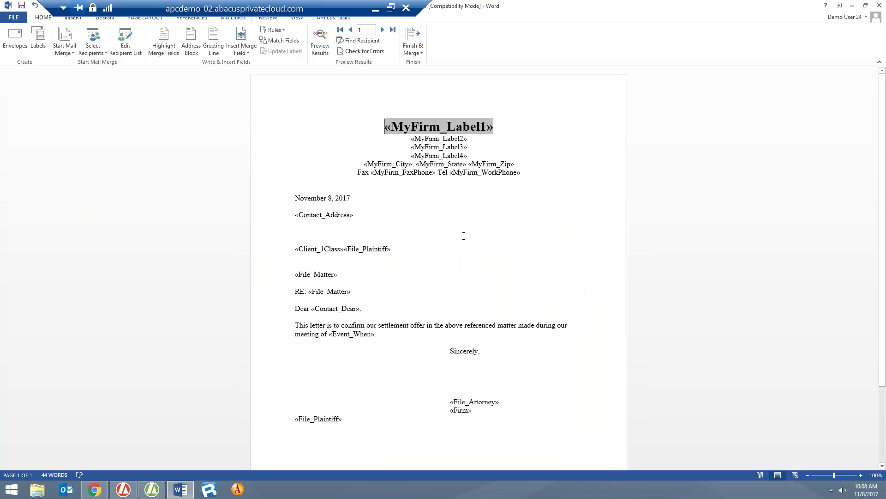
left_click(465, 233)
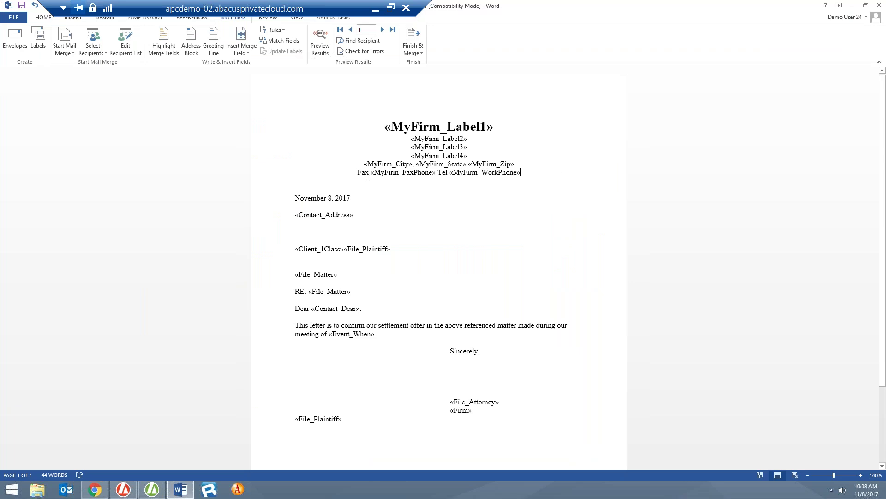
left_click(309, 231)
left_click(237, 50)
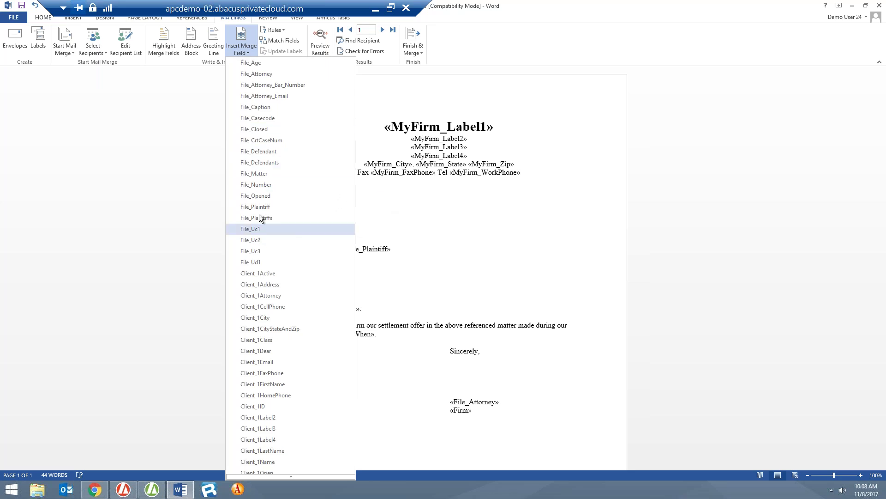
left_click(250, 185)
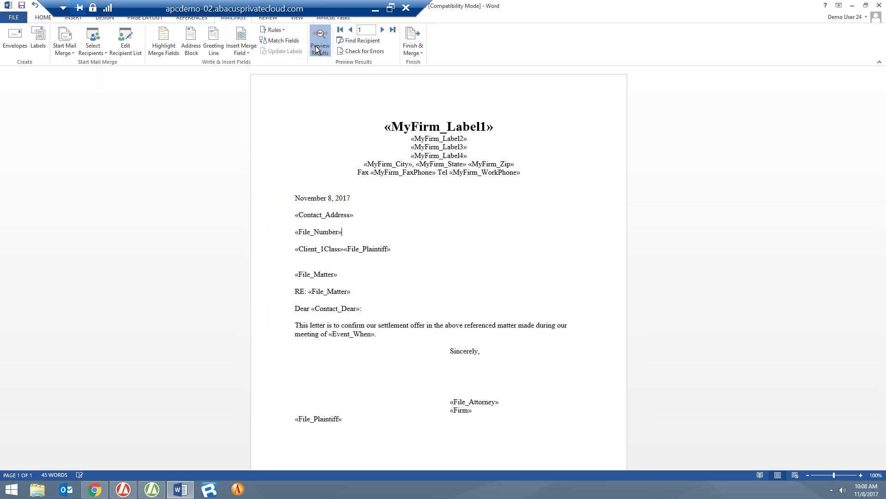
Step: Preview the merged results in the settlement letter template and close the template without saving the changes
left_click(319, 46)
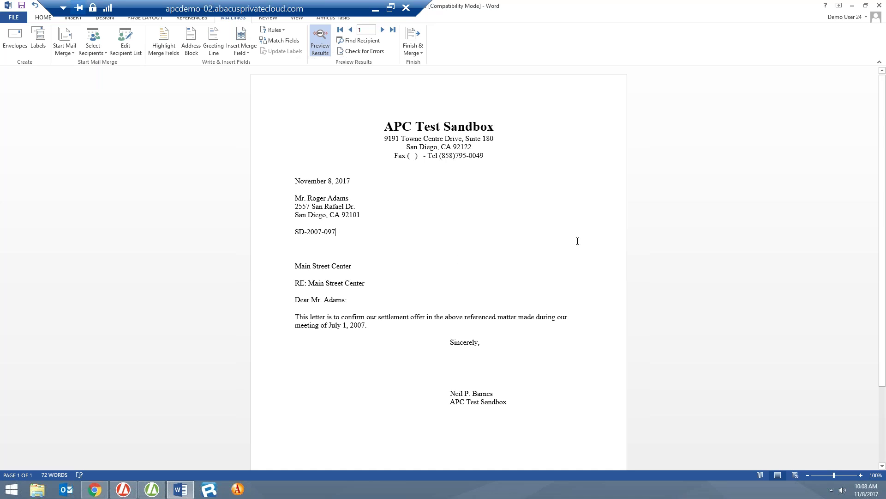
left_click(879, 6)
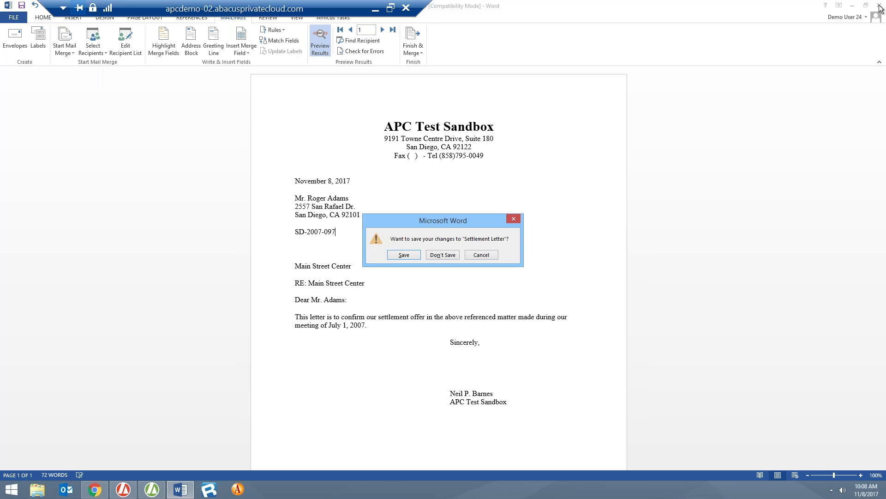
left_click(447, 257)
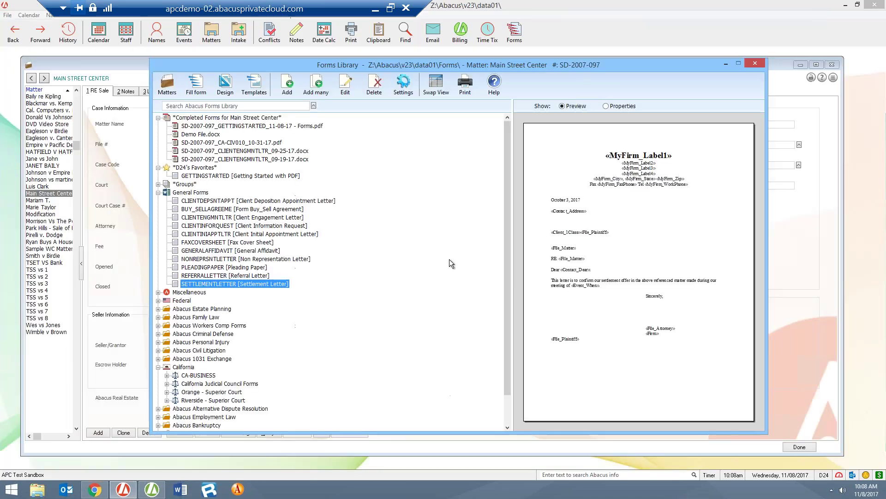
Step: Close the Forms Library and the Main Street Center matter, and open the HATFIELD V HATFIELD matter
left_click(751, 65)
left_click(832, 65)
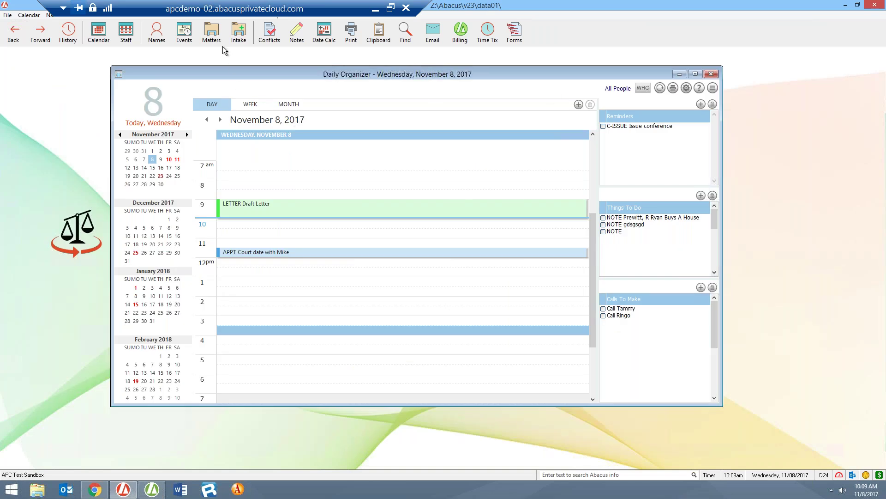
left_click(212, 33)
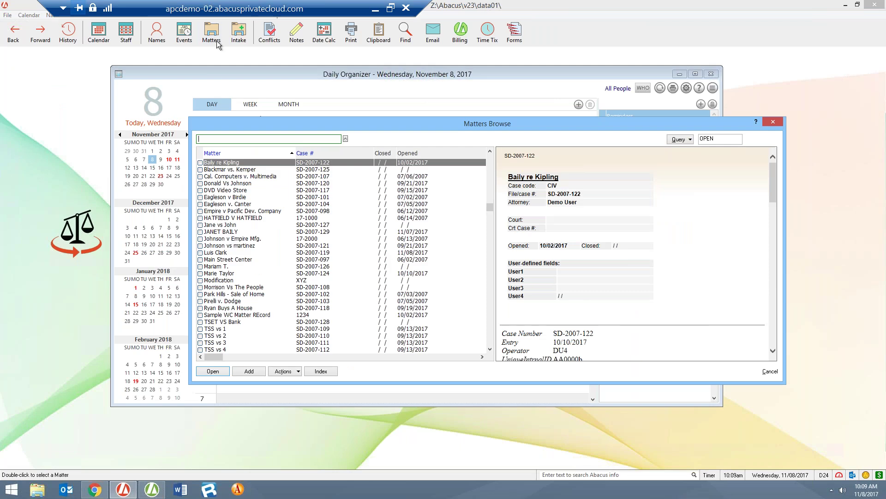
left_click(232, 219)
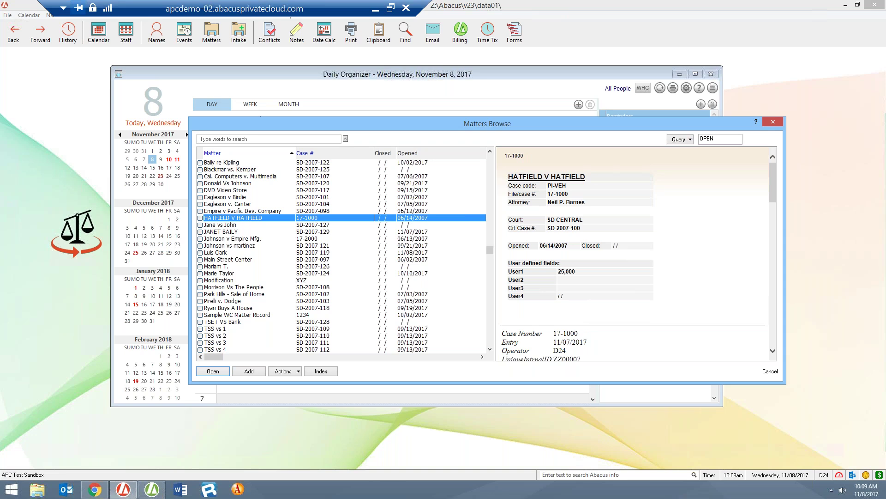
key("Return")
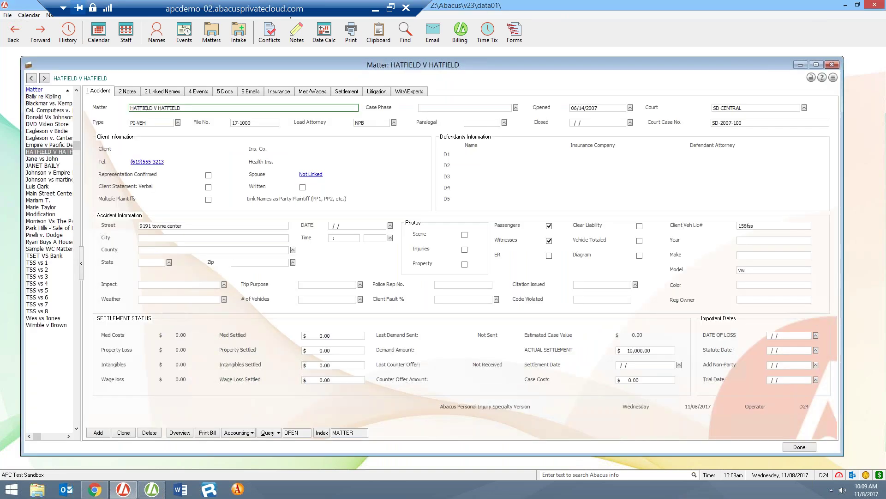
Step: Bill the 06/14/2007 WWWWH note in the matter's notes to create a time ticket from it
left_click(125, 91)
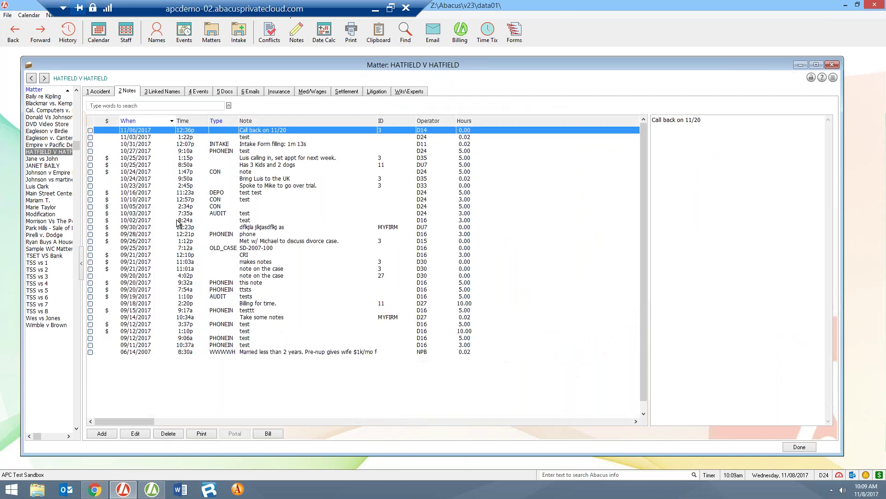
left_click(226, 352)
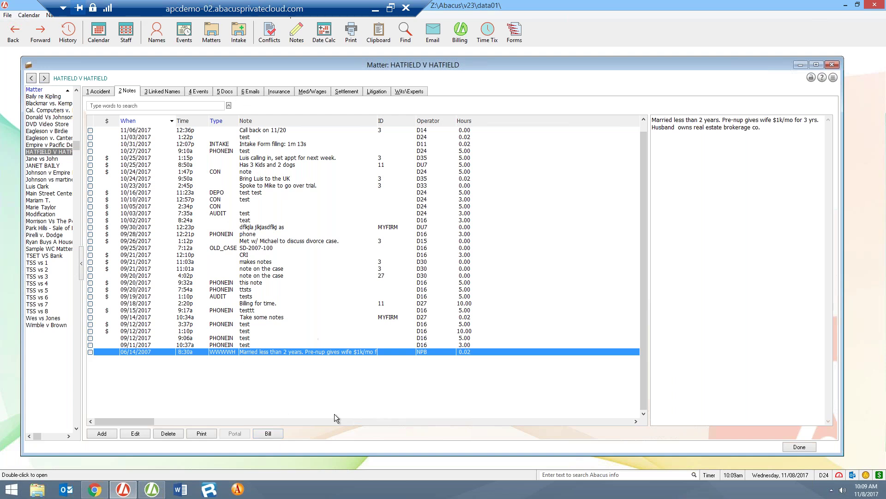
left_click(276, 436)
left_click(415, 252)
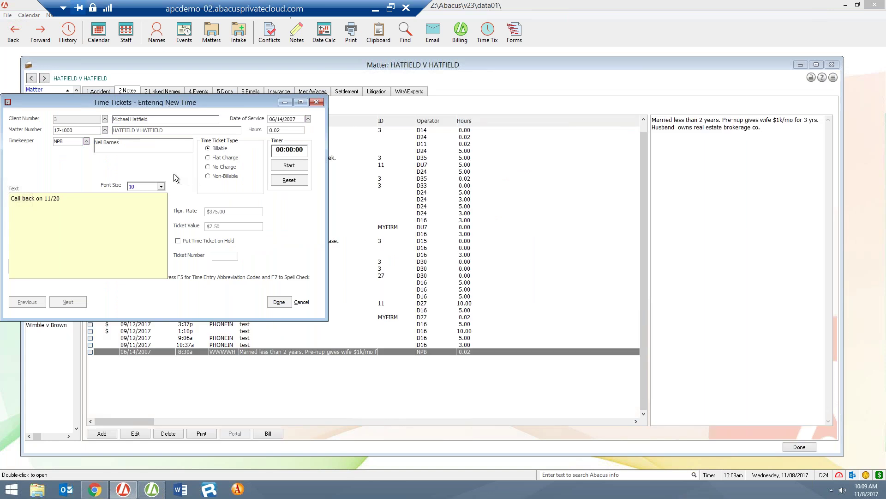
Step: Review the matter number, timekeeper and hours in the new time ticket, and close it with its changes saved
left_click(73, 130)
key("Tab")
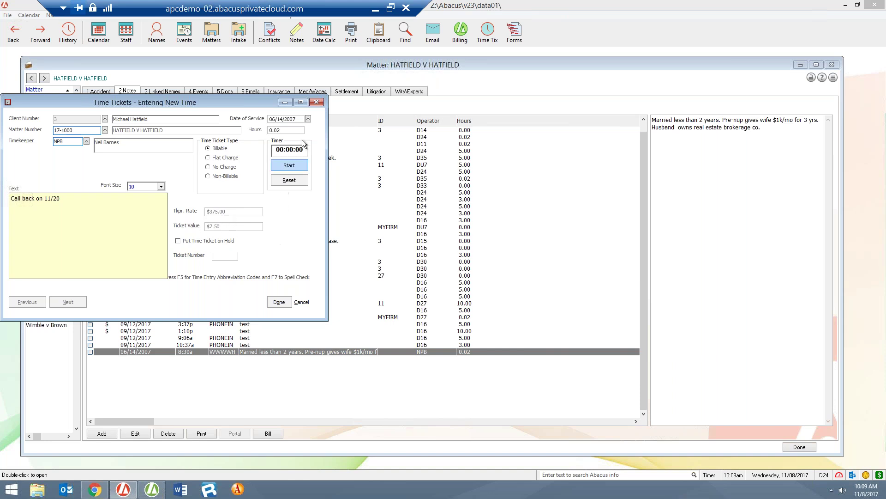
left_click(292, 130)
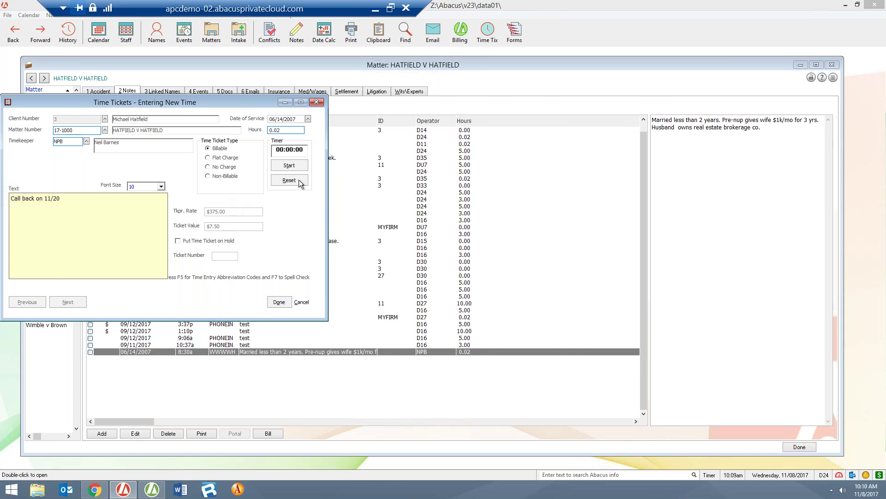
left_click(317, 102)
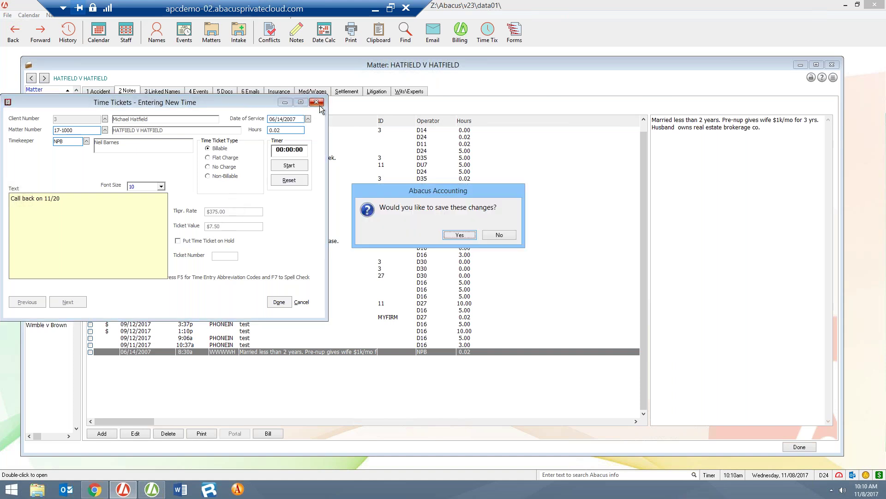
left_click(459, 236)
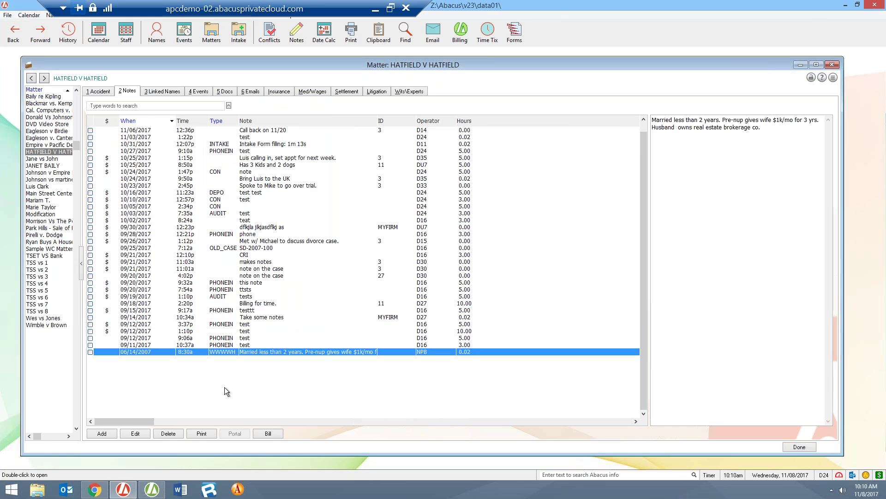
Step: Switch to Abacus Accounting, place its window over the middle of the matter window, and keep it at its smaller size
left_click(151, 492)
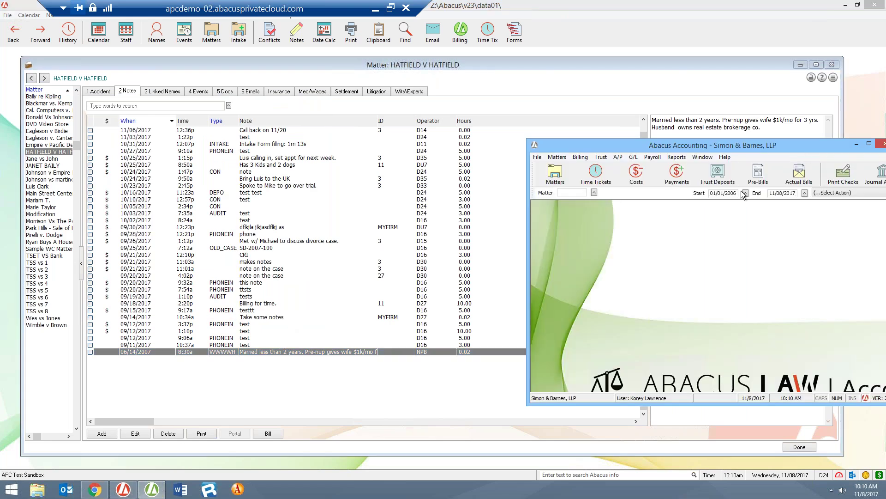
left_click_drag(707, 144, 506, 135)
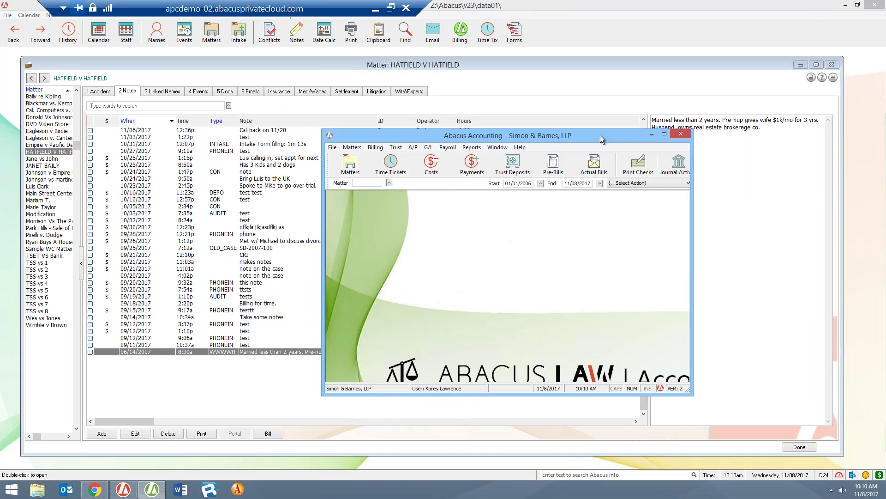
left_click(660, 137)
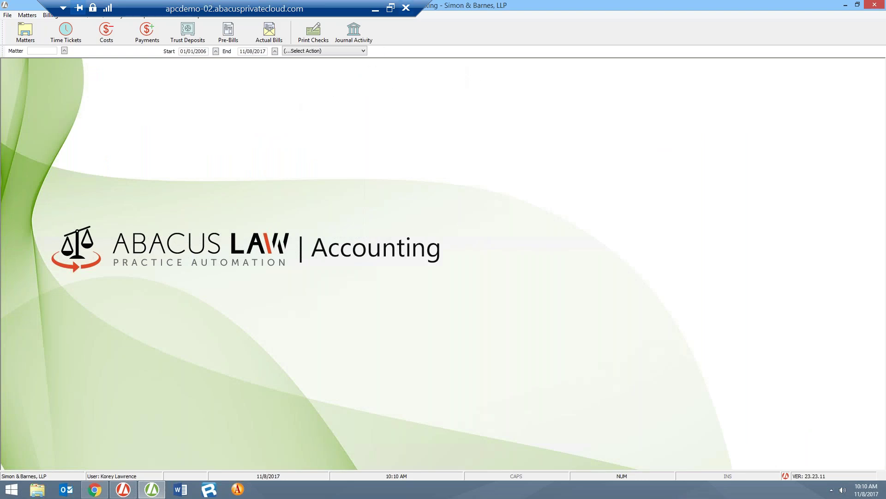
double_click(438, 7)
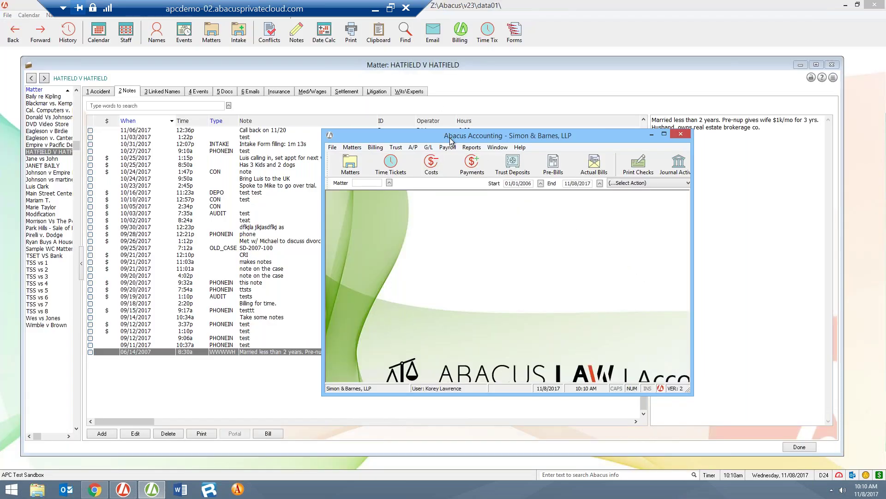
Step: Look over the billing and accounts payable commands in the accounting program, and open the Productivity reports
left_click(376, 148)
mouse_move(395, 149)
left_click(413, 147)
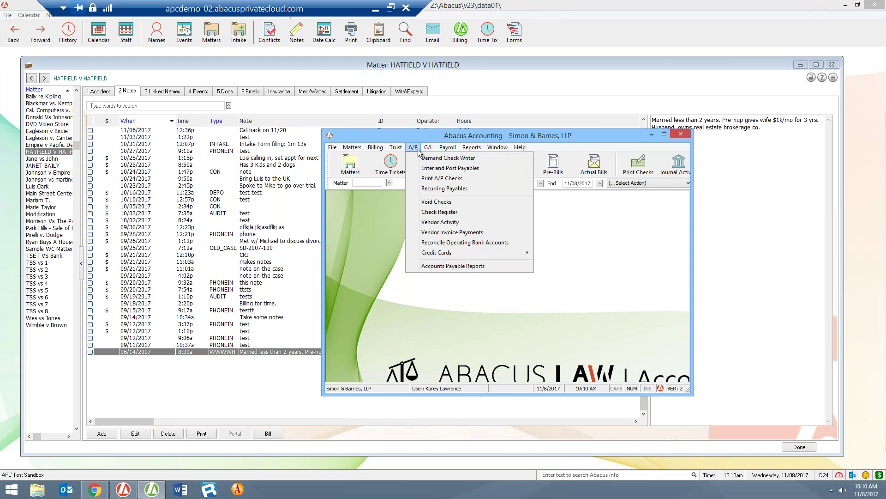
mouse_move(468, 148)
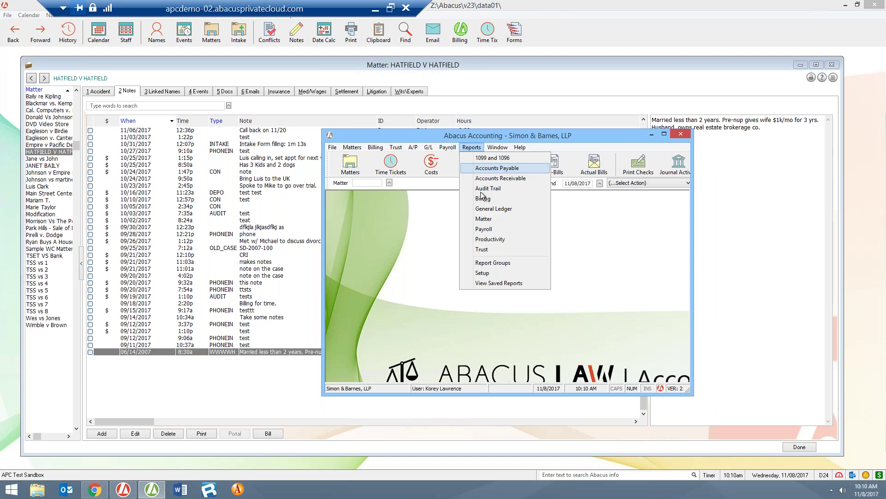
left_click(490, 238)
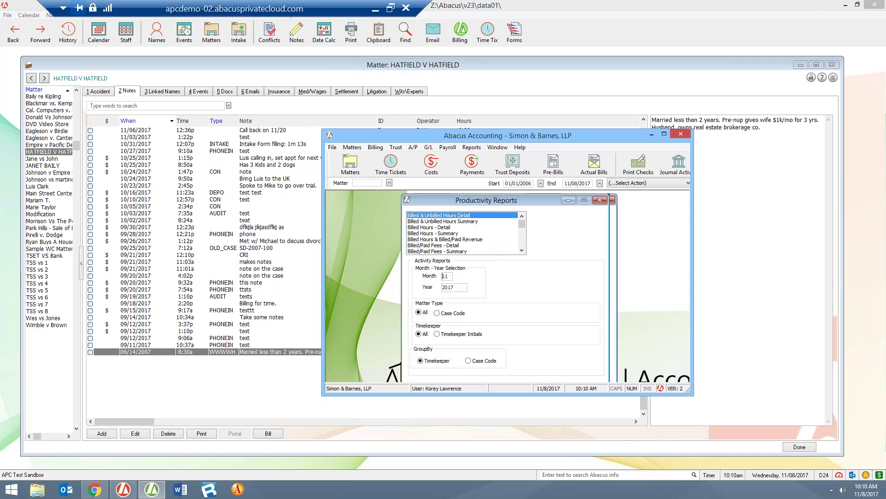
Step: Look through the list of productivity reports and view the criteria of Work in Process - Aged and Weekly Time Ticket Value
left_click(522, 250)
left_click(521, 250)
left_click(522, 250)
left_click(522, 250)
left_click(522, 250)
left_click(522, 250)
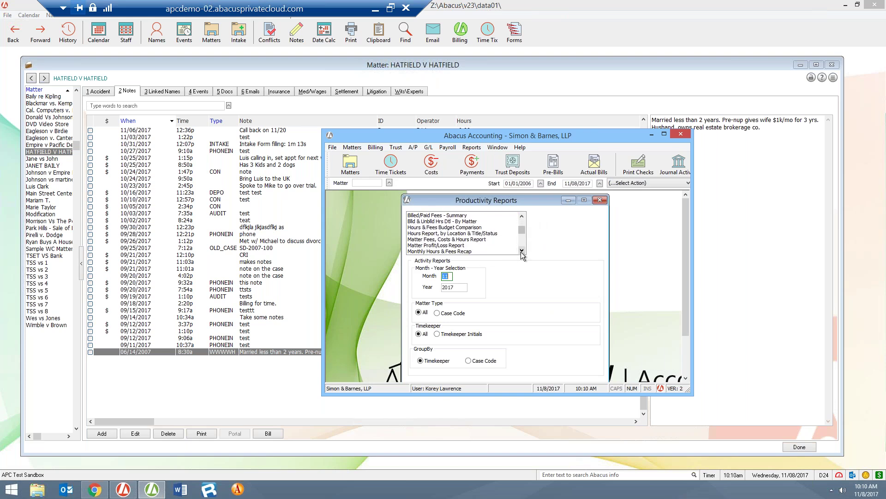
left_click(521, 250)
left_click(521, 250)
left_click(521, 250)
left_click(521, 250)
left_click(522, 250)
left_click(521, 250)
left_click(522, 251)
left_click(522, 250)
left_click(521, 251)
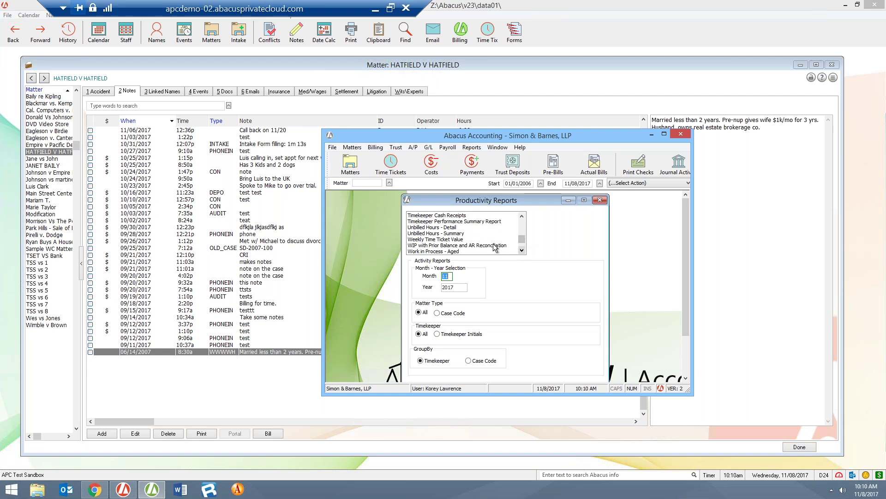
left_click(438, 252)
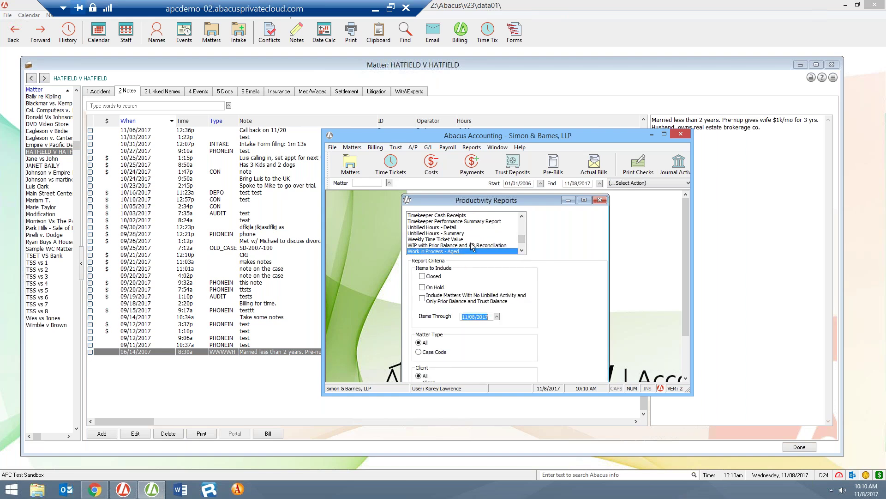
left_click(438, 239)
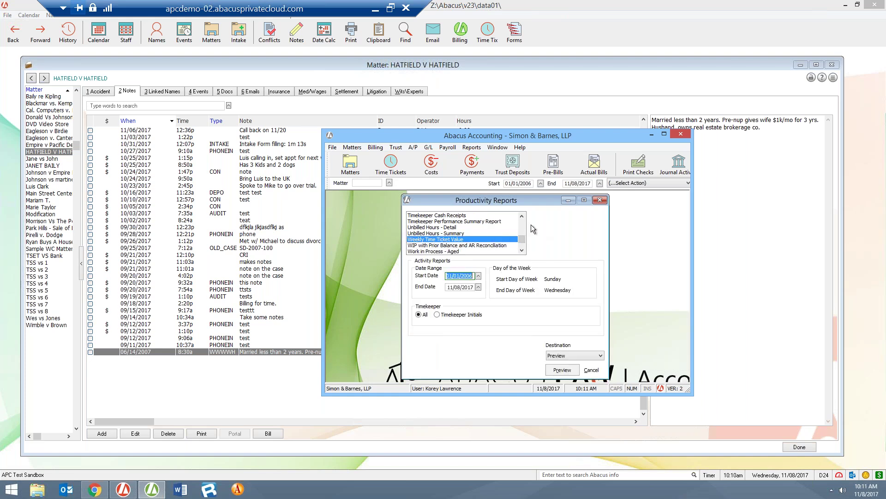
Step: View the criteria of the Unbilled Hours - Detail report with the accounting window maximized, and close the Productivity Reports
left_click(448, 227)
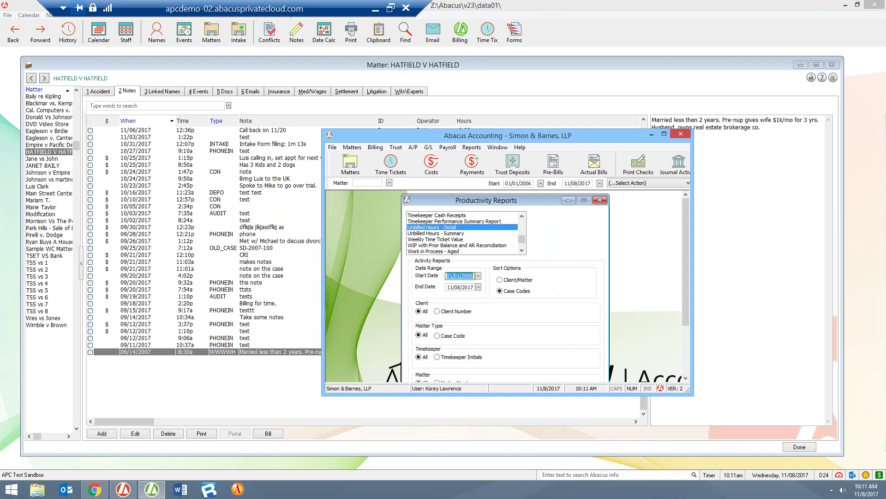
left_click(667, 136)
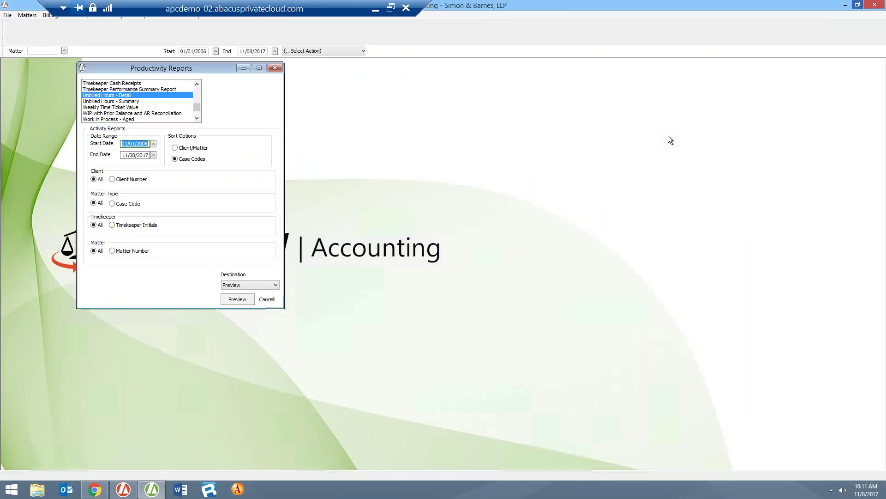
left_click_drag(191, 65, 346, 131)
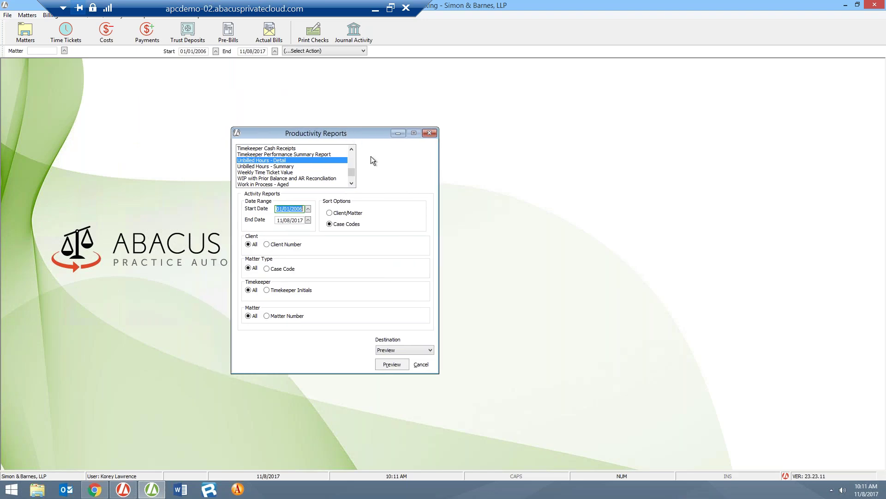
left_click(430, 133)
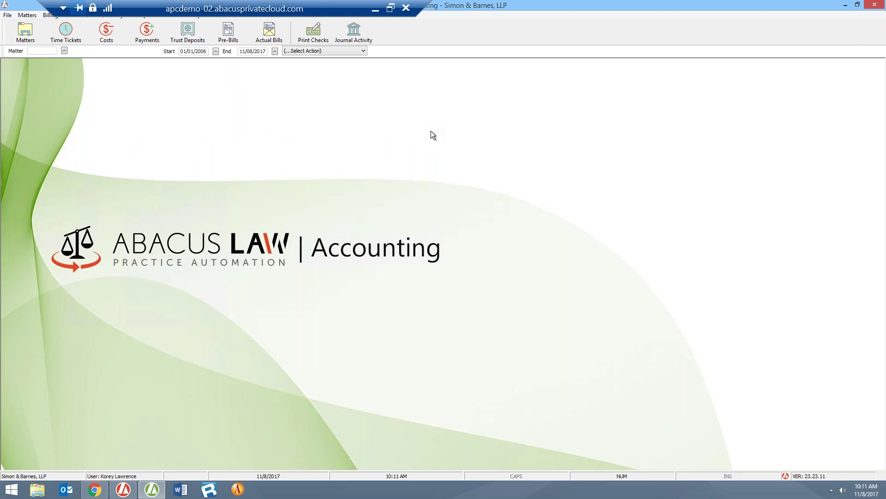
Step: Open the HATFIELD V HATFIELD matter record in the accounting program and view its billing settings
left_click(29, 16)
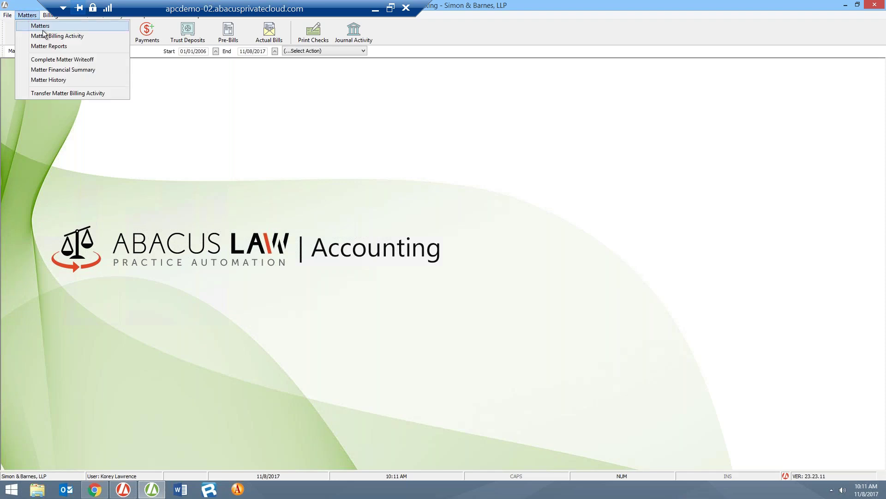
left_click(47, 27)
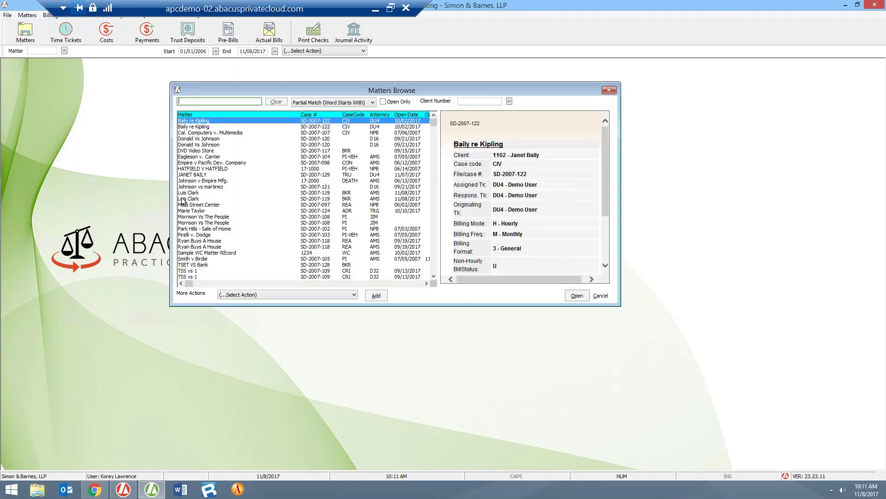
left_click(210, 168)
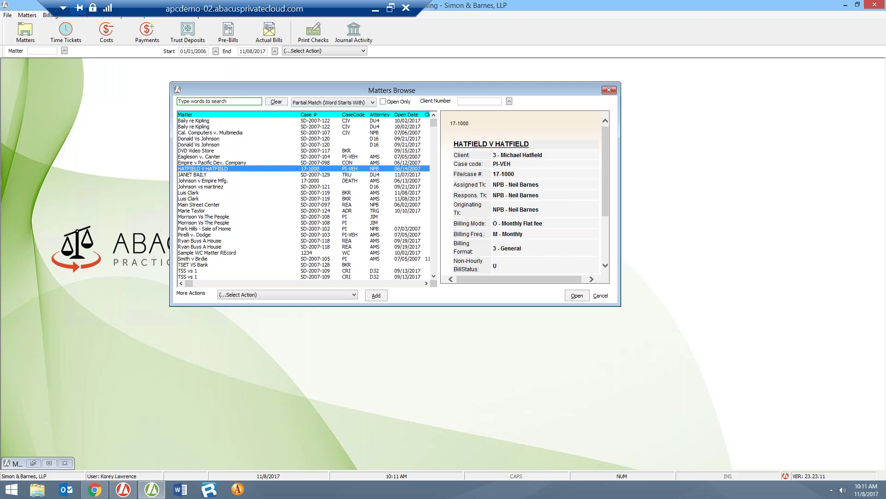
key("Return")
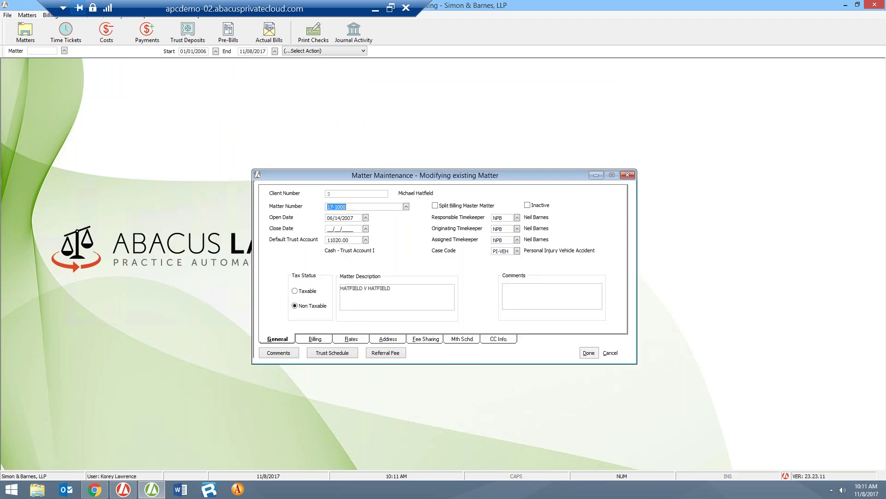
left_click(314, 340)
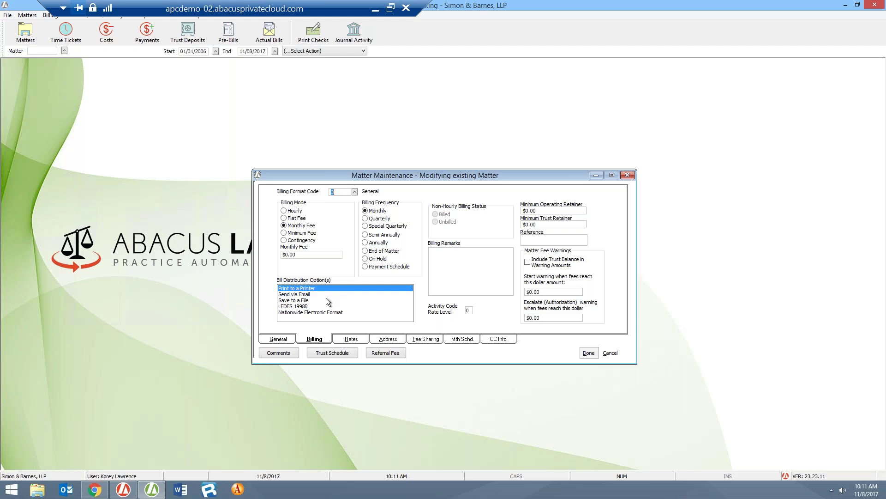
Step: Try adding LEDES 1998B to the matter's bill distribution options alongside printing to a printer
left_click(285, 312)
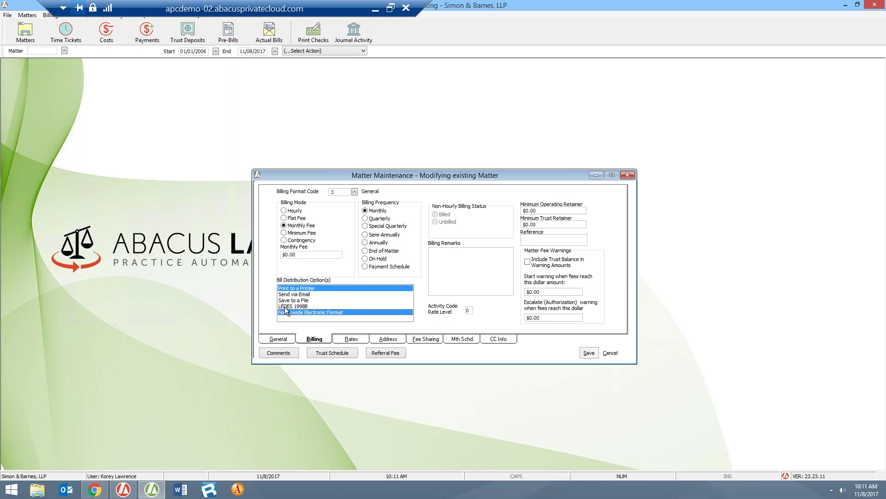
left_click(284, 306)
left_click(288, 314)
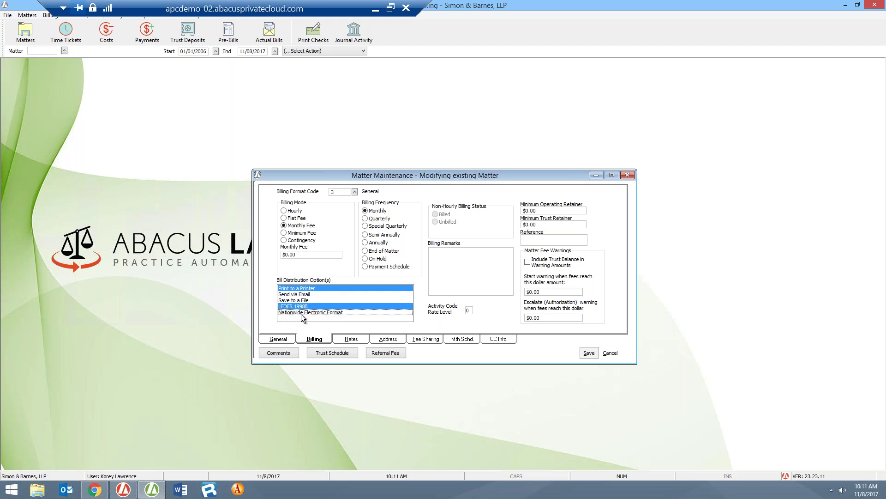
Step: Review the matter's timekeeper rates and its tax, interest, admin and discount rates, and close the record without saving
left_click(359, 340)
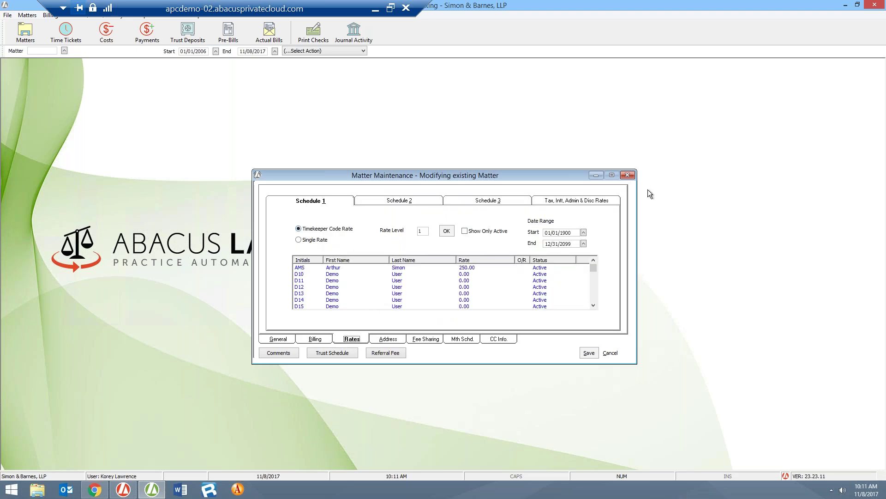
left_click(558, 202)
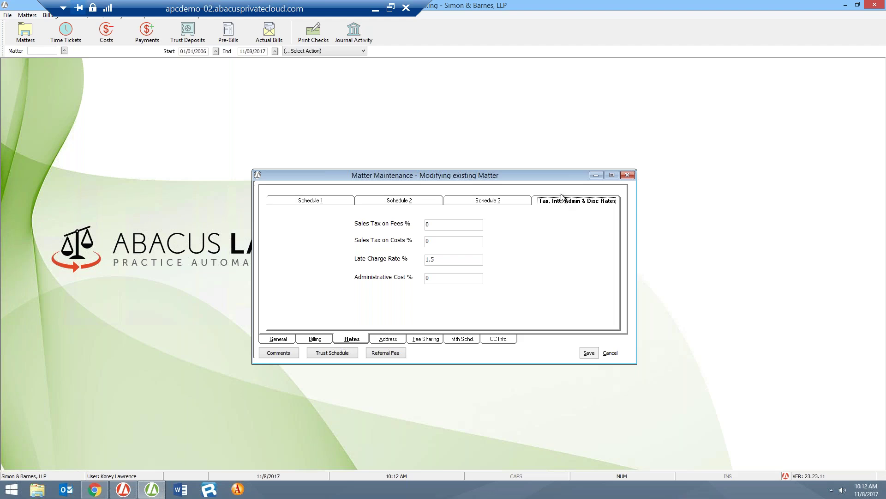
left_click(629, 175)
left_click(473, 248)
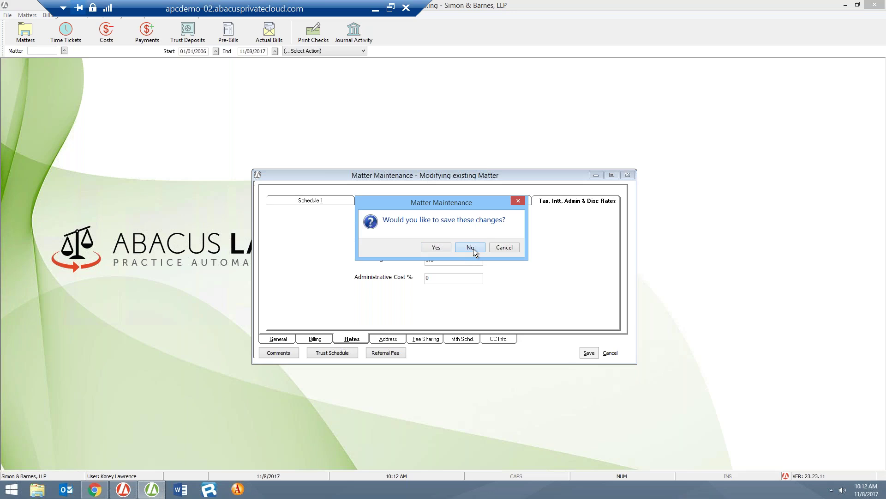
Step: View the general options, rates and accounting method in the company preferences, and close them
left_click(23, 16)
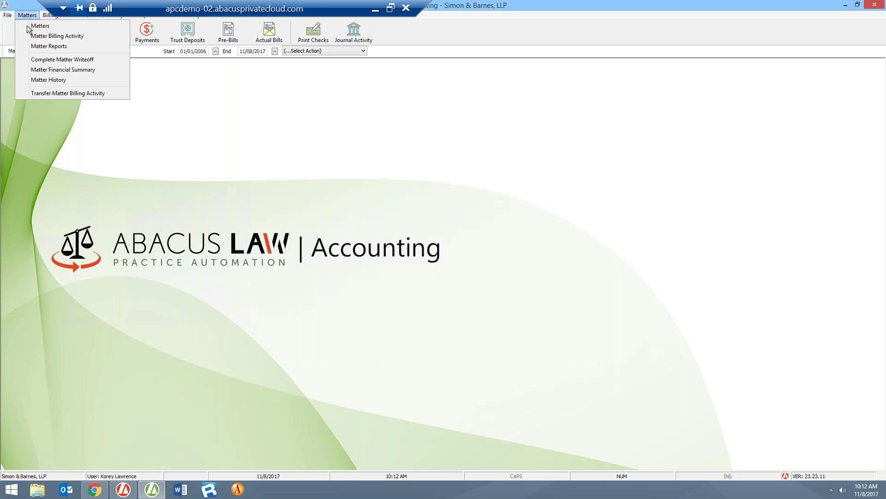
mouse_move(8, 15)
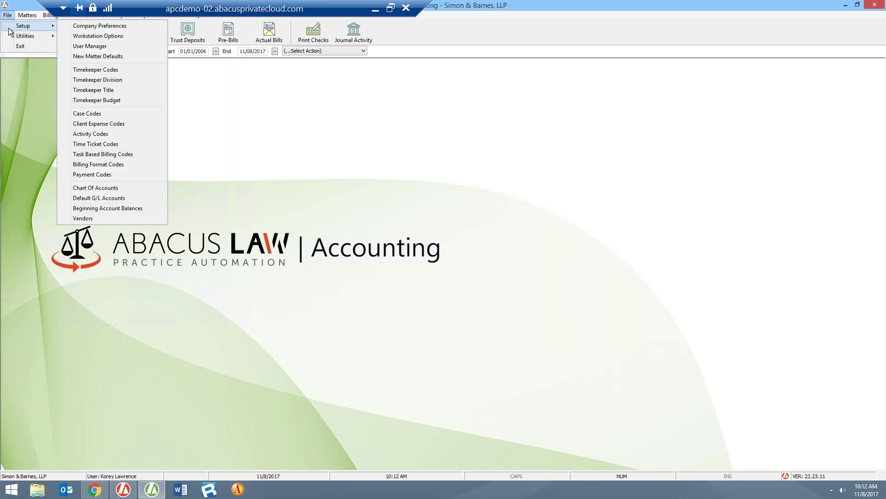
left_click(109, 26)
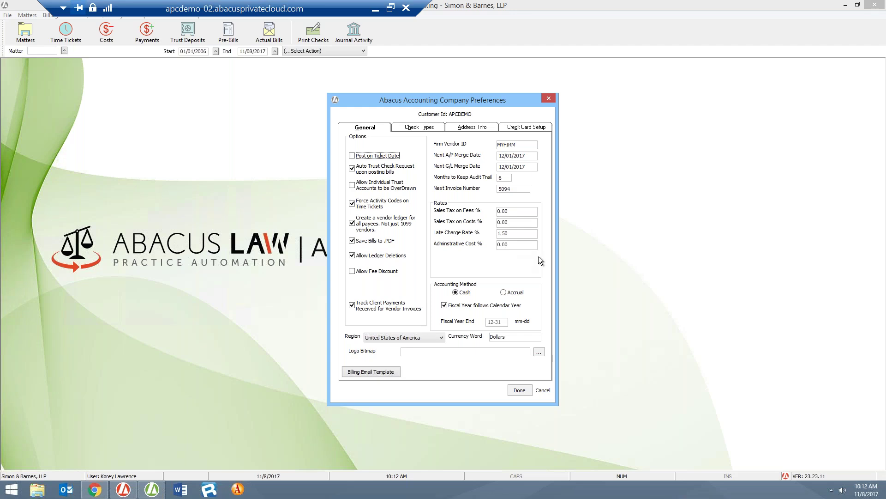
left_click(510, 222)
left_click(553, 97)
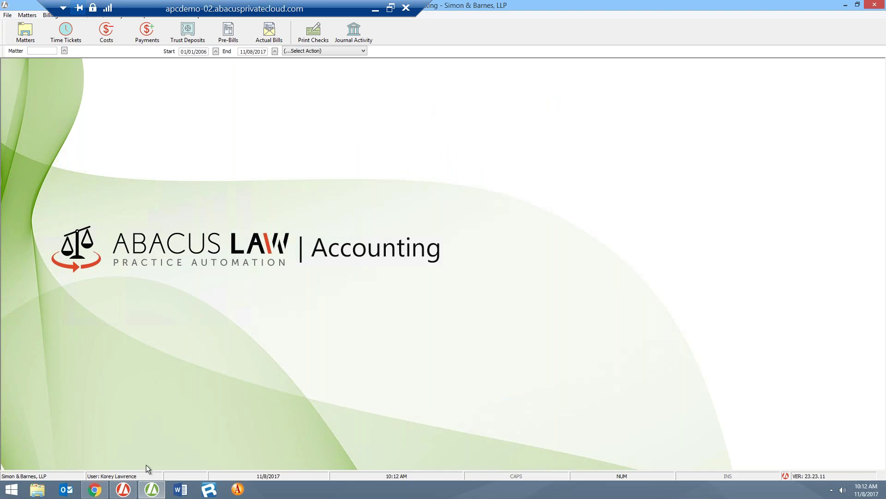
Step: Switch to Chrome, read the Abacus Payment Exchange (APX) blog article down to its video, and close the browser
left_click(94, 489)
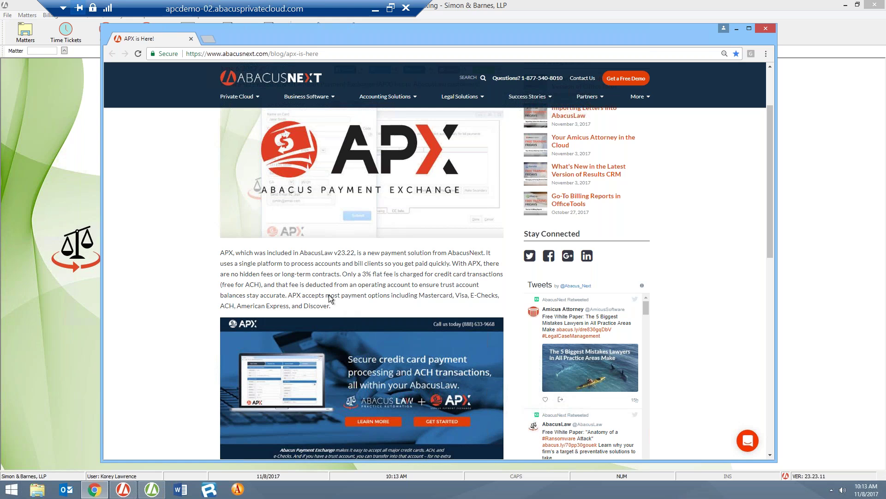
scroll(359, 283, "down", 1)
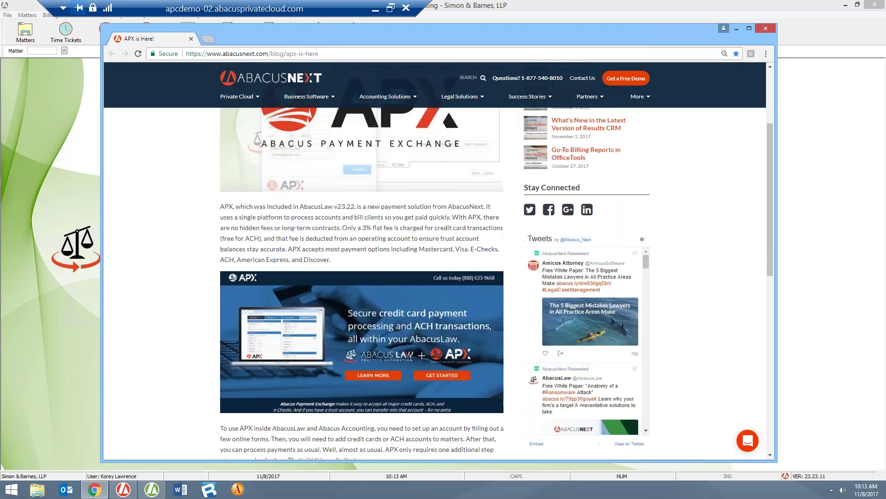
scroll(360, 285, "down", 2)
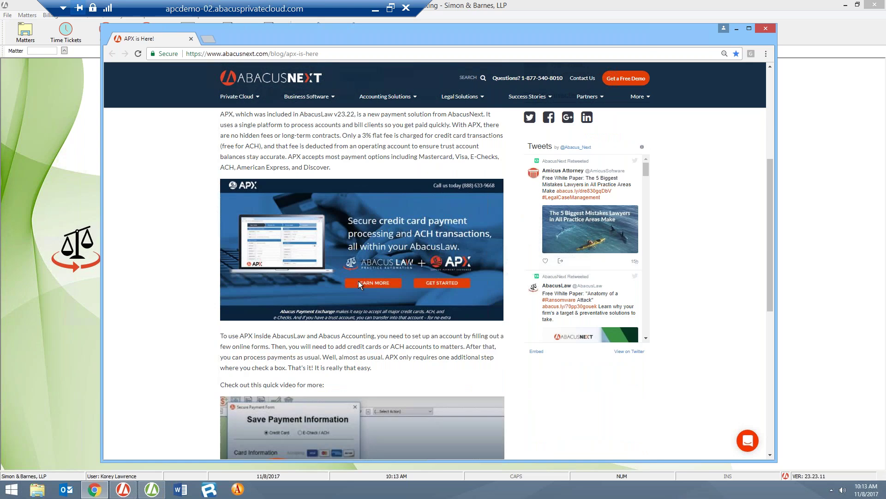
scroll(365, 290, "down", 1)
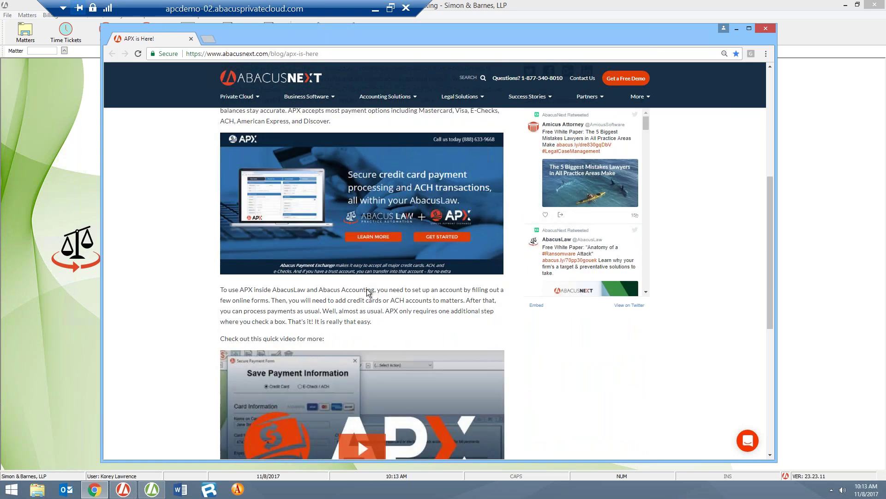
scroll(368, 292, "down", 2)
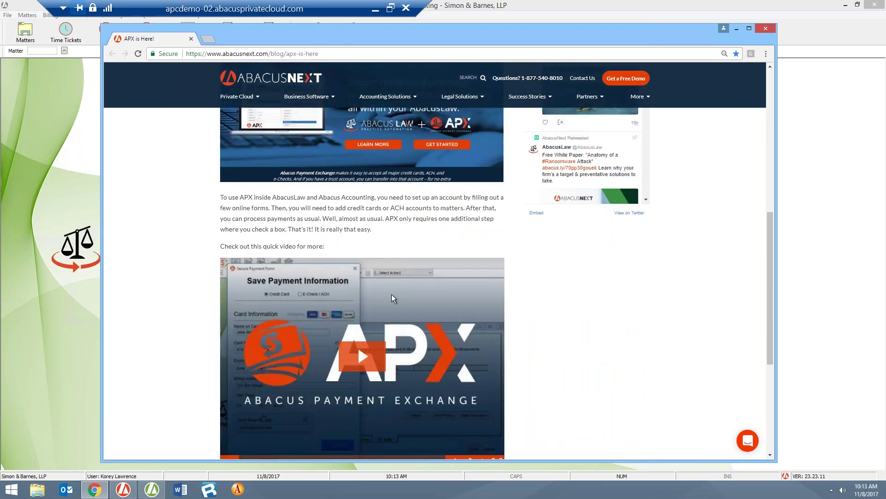
left_click(764, 29)
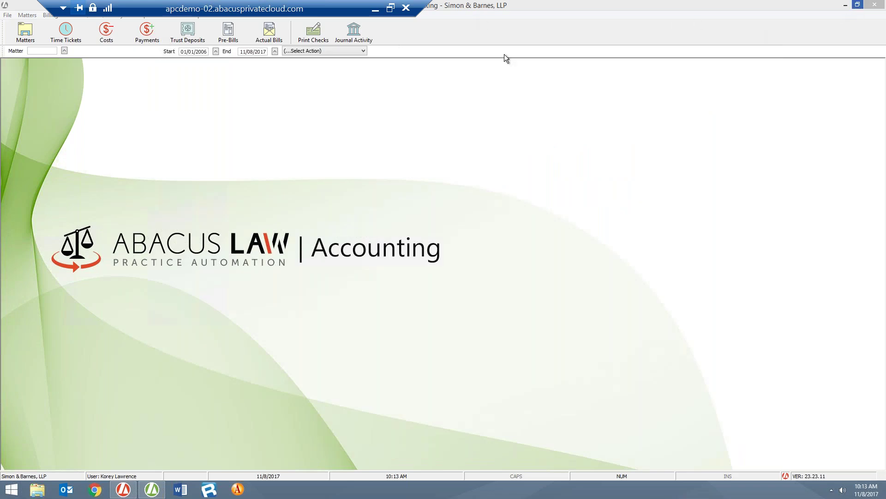
Step: Restore the accounting window to its smaller size and exit Abacus Accounting
left_click(445, 12)
double_click(450, 8)
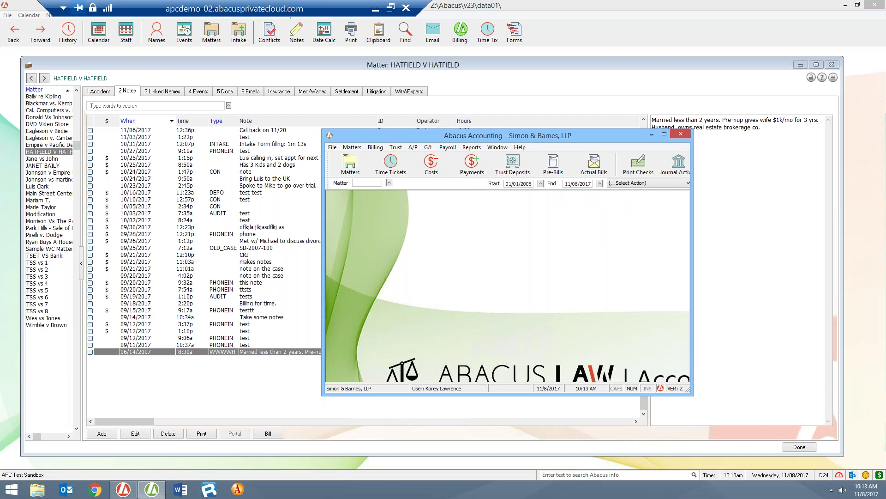
left_click(680, 133)
left_click(455, 256)
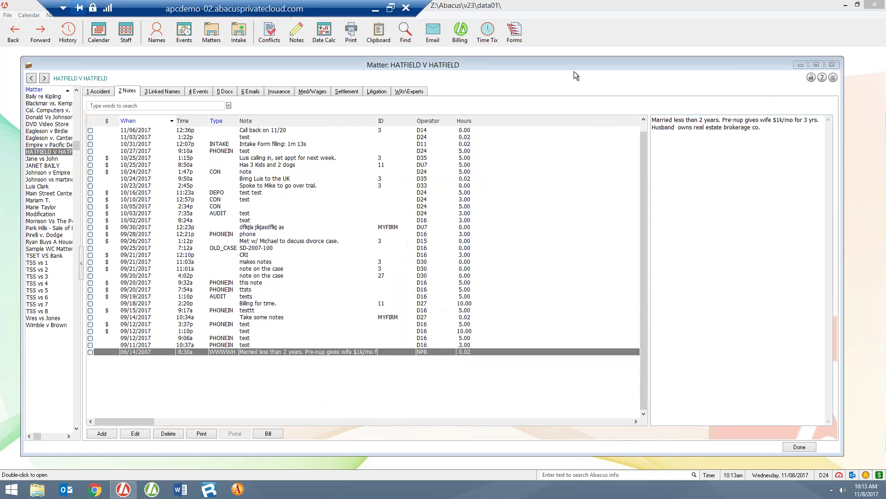
Step: Shrink the Abacus Law window to reach the desktop, and open the interactive Abacus mobile app prototype in Chrome
double_click(453, 2)
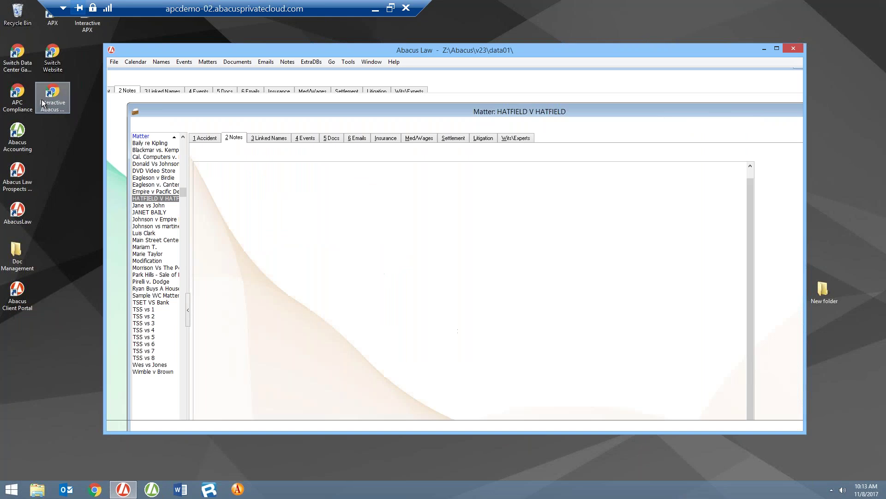
left_click(62, 108)
double_click(62, 106)
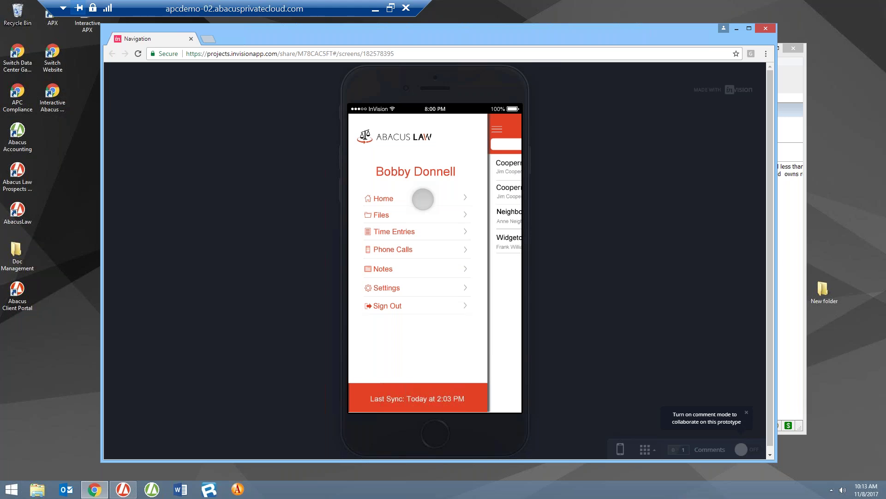
Step: Browse the mobile prototype's recent files, view the details of the Cooperman v. Cooperman file, and return to the list
left_click(428, 198)
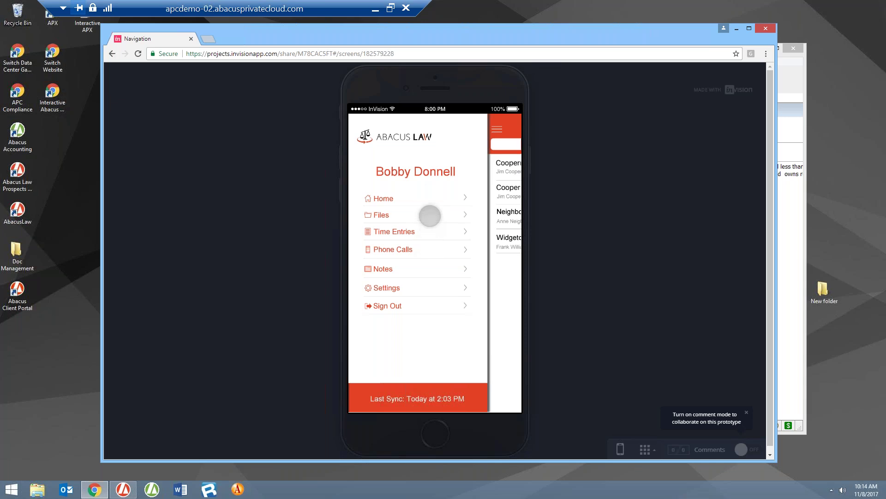
left_click(429, 215)
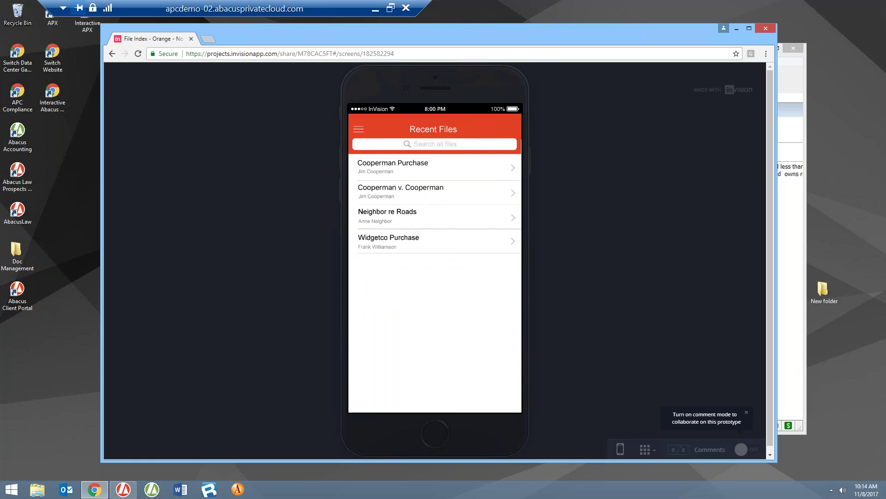
left_click(411, 213)
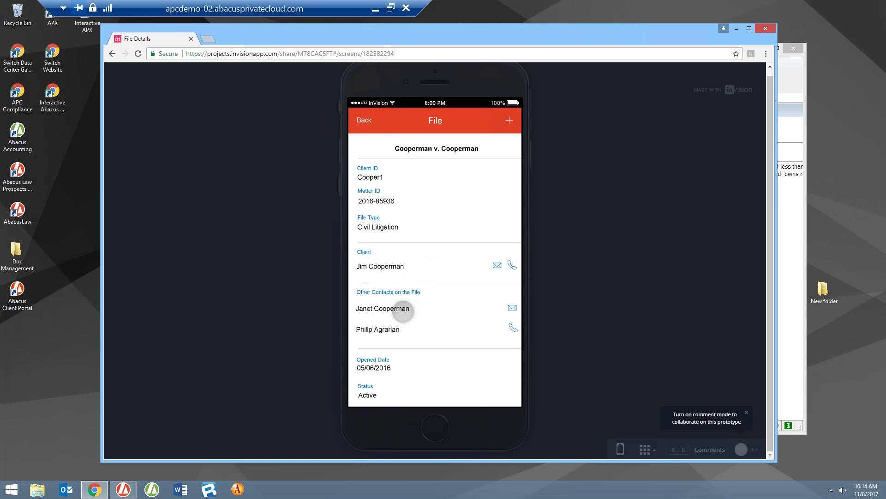
left_click(366, 119)
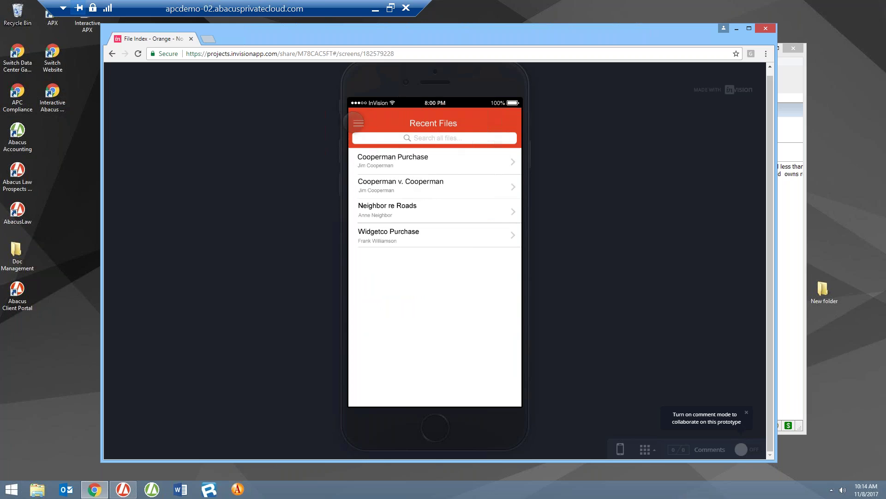
Step: View the existing time entry for Cooperman v. Cooperman in the mobile prototype's time entries
left_click(358, 123)
left_click(425, 223)
left_click(422, 206)
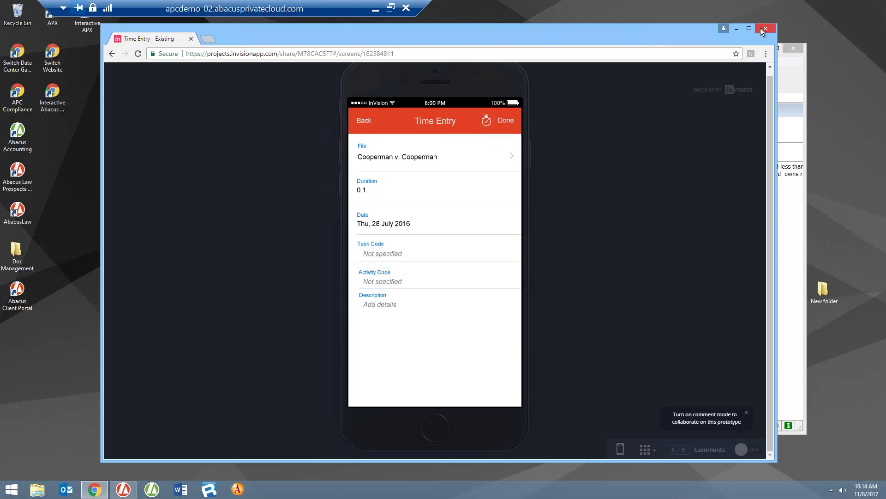
Step: Minimize the prototype's browser window and maximize Abacus Law
left_click(737, 30)
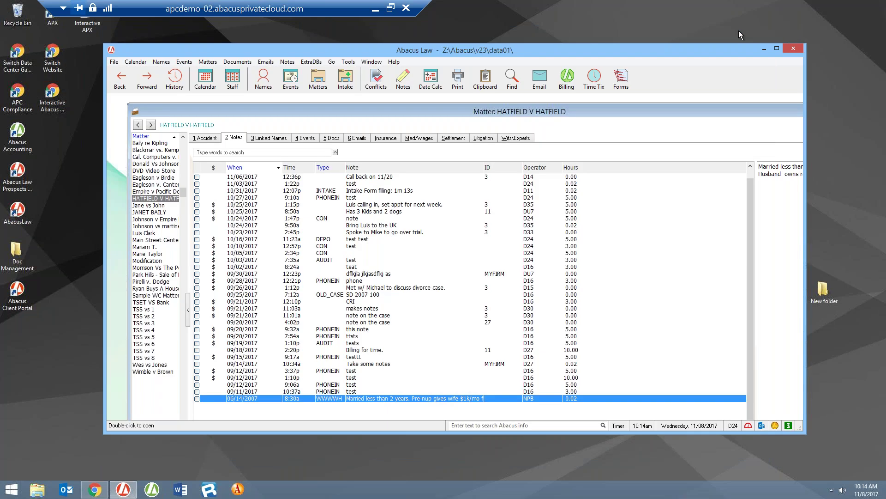
left_click(776, 48)
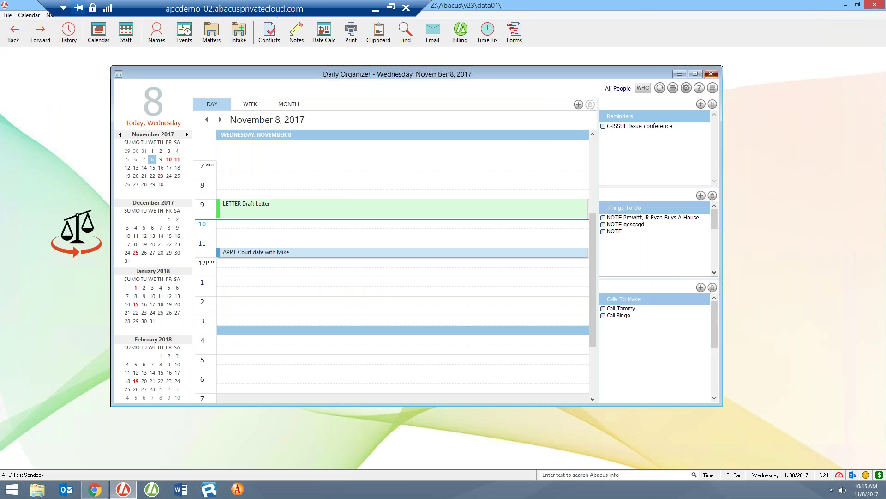
Step: Close the Daily Organizer and open the PI Vehicle Accident Intake Form (5 Defs), closing the calendar reminders window that interrupts
left_click(711, 74)
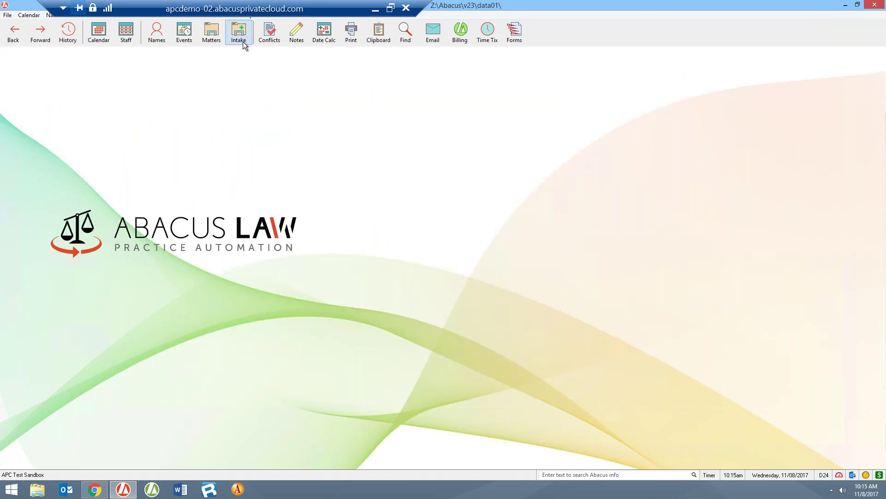
left_click(243, 42)
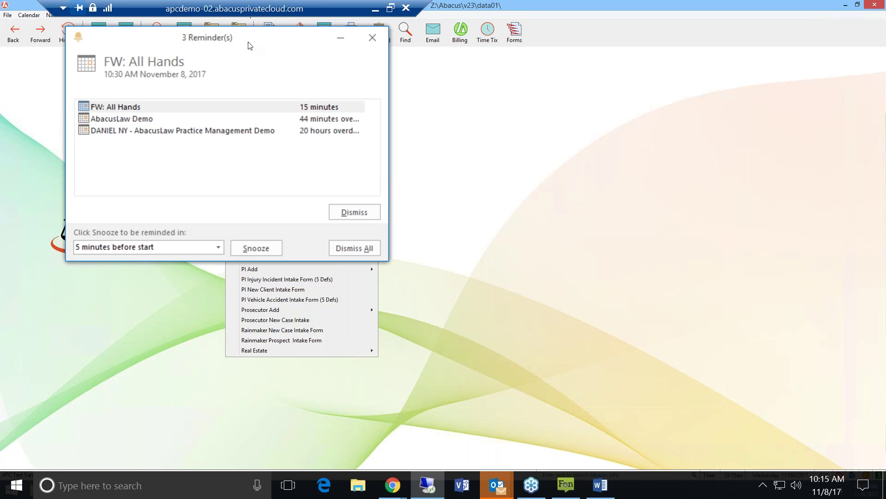
left_click(372, 38)
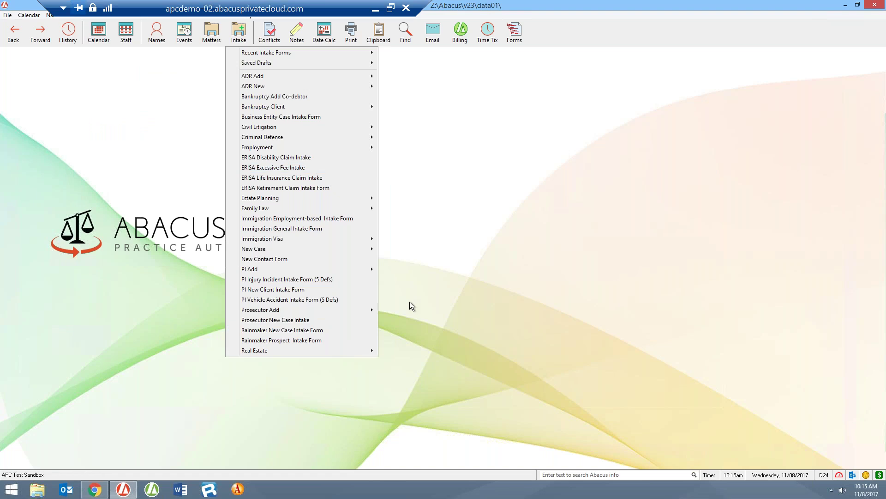
left_click(324, 299)
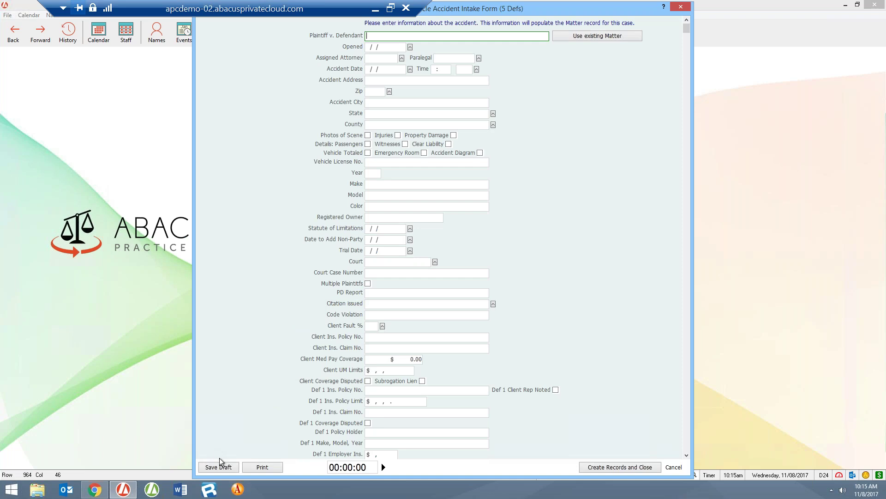
Step: Review the intake form's accident, vehicle, defendant insurance, wage loss and damages fields
scroll(253, 375, "down", 4)
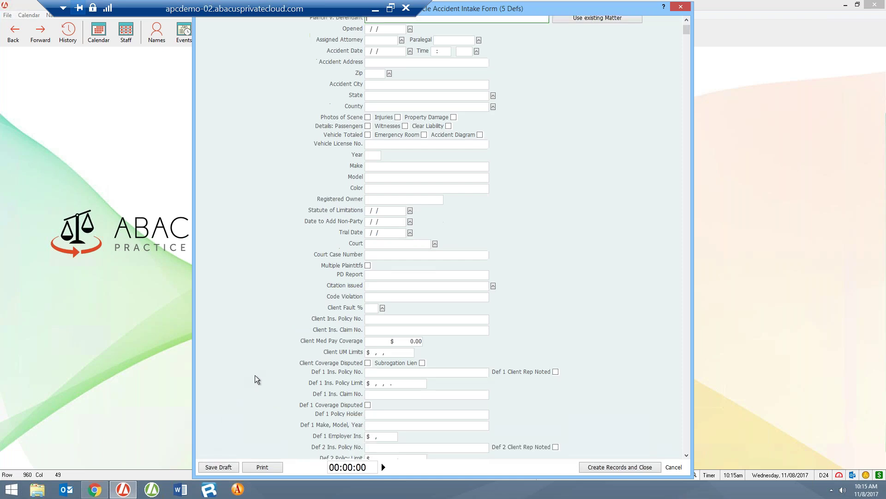
scroll(279, 351, "down", 6)
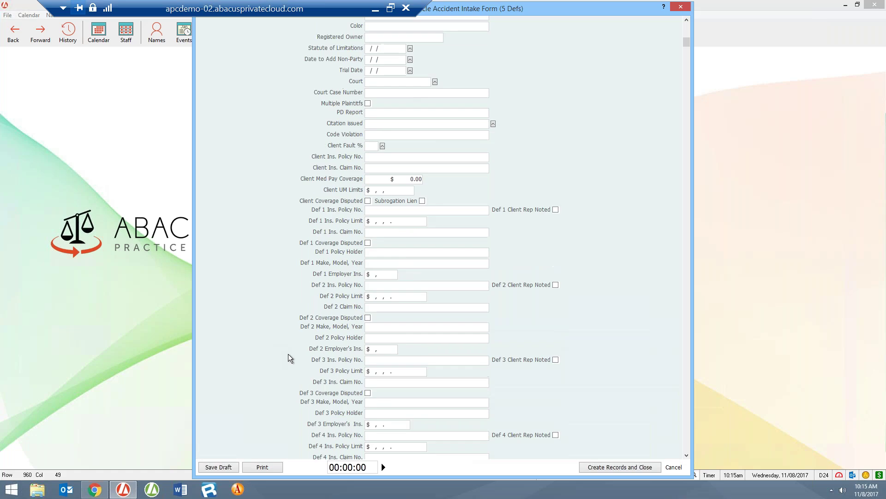
scroll(325, 322, "down", 2)
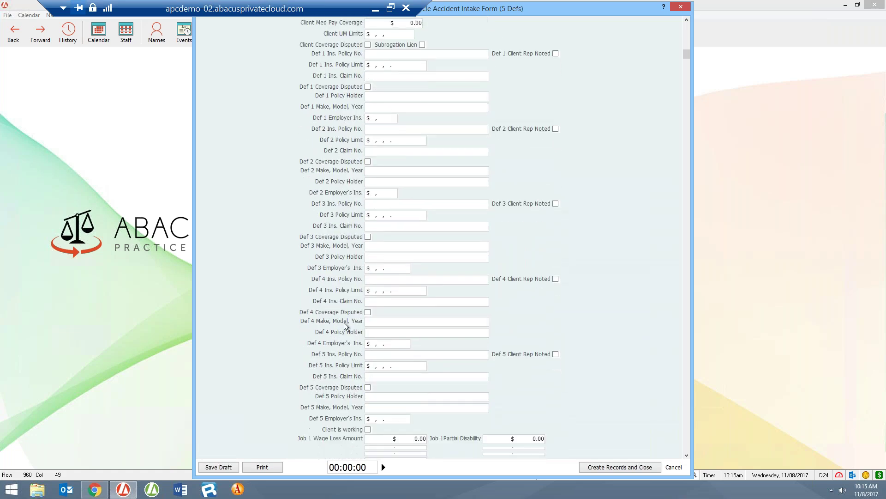
scroll(563, 323, "down", 6)
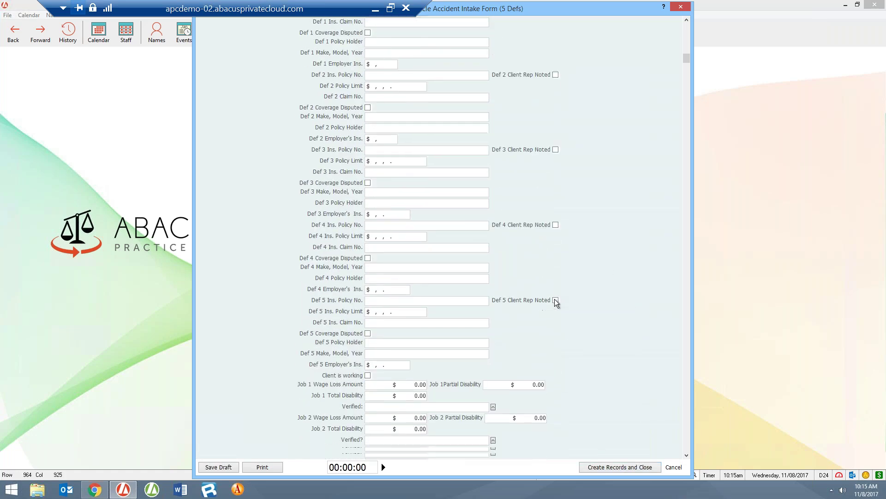
scroll(564, 283, "down", 9)
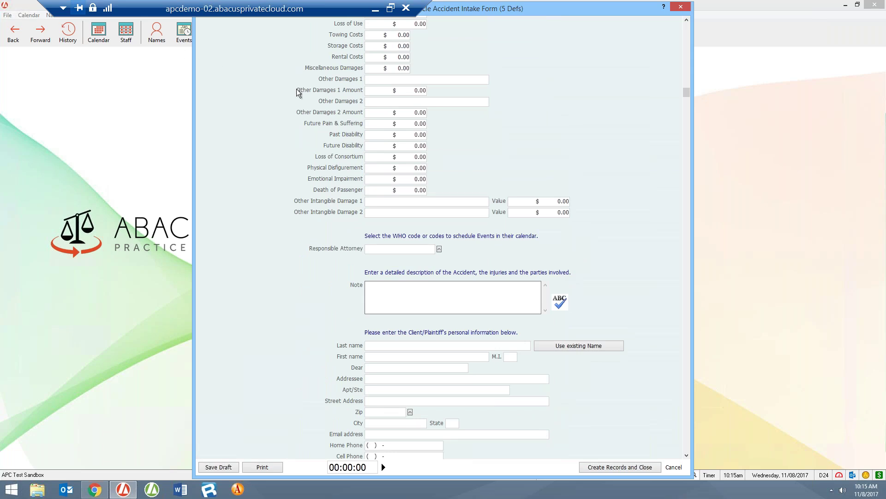
Step: Examine the form's responsible attorney, note, client, insurance company and Defendant 1 sections, and close the form without creating records
scroll(631, 146, "down", 4)
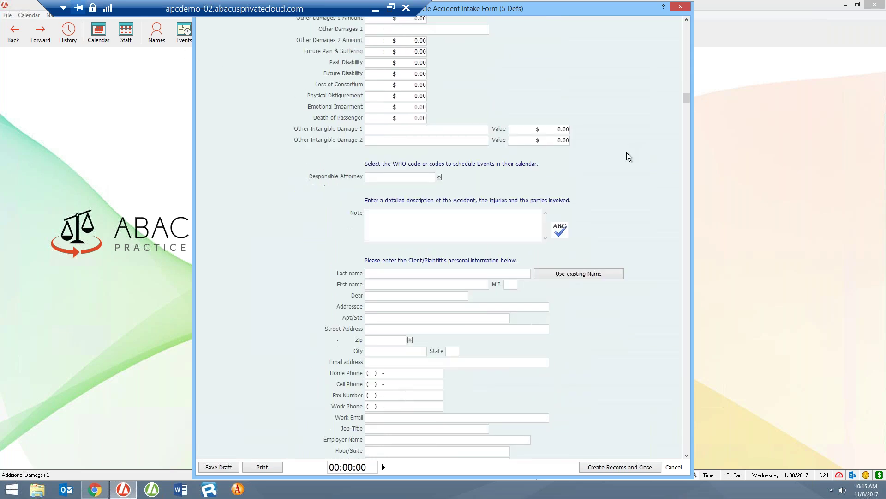
scroll(628, 158, "down", 1)
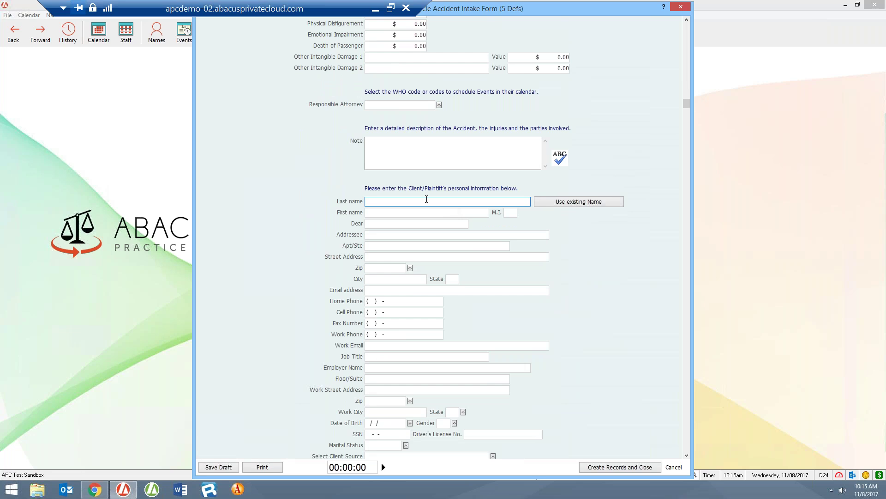
left_click(440, 197)
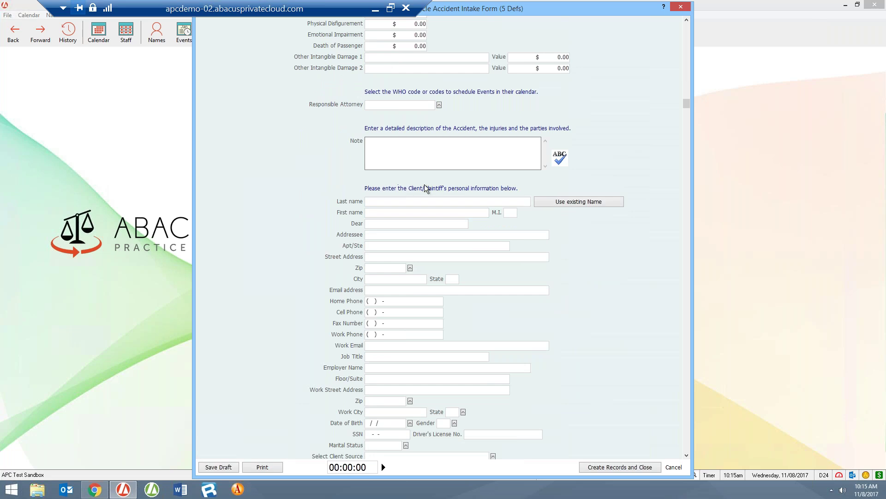
scroll(648, 309, "down", 5)
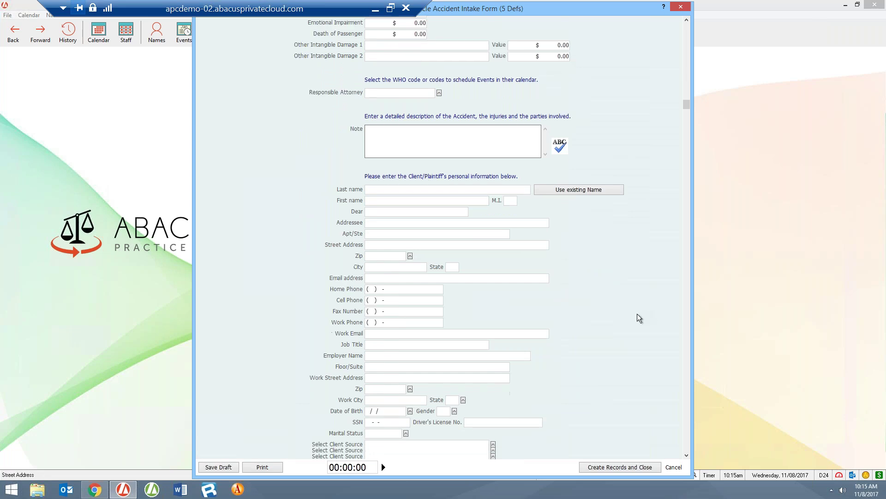
scroll(619, 312, "down", 3)
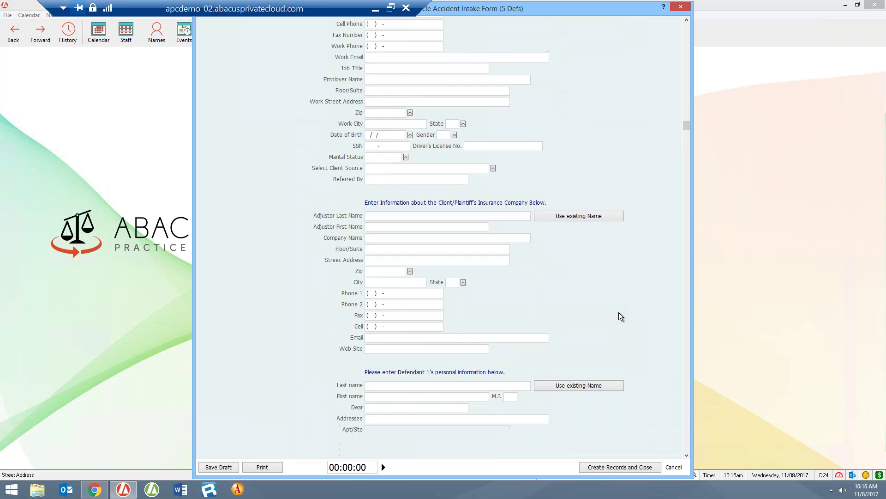
scroll(558, 280, "down", 4)
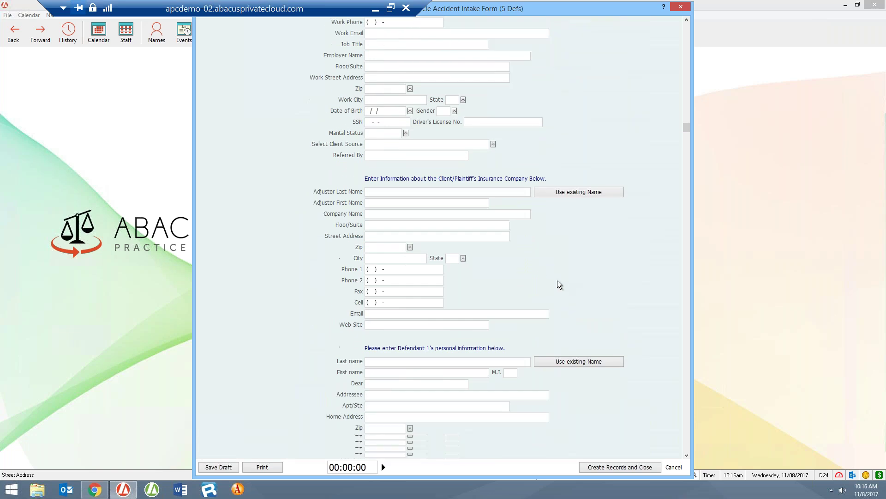
scroll(552, 284, "down", 3)
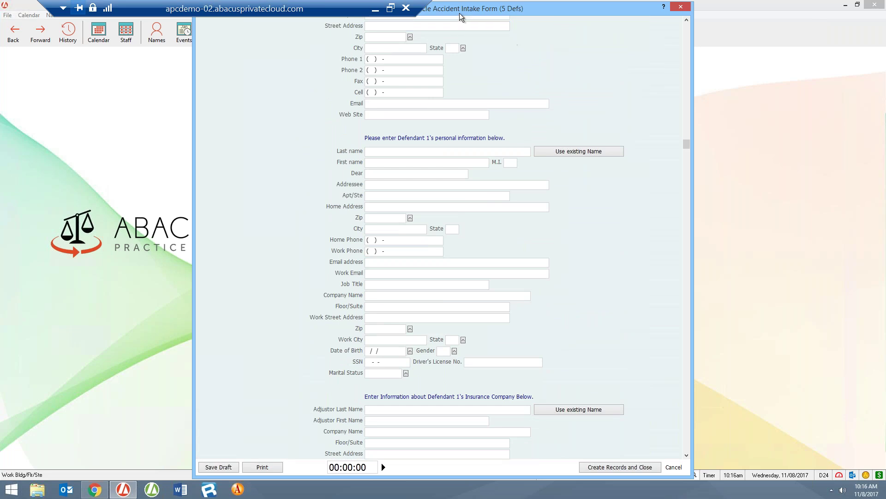
left_click(646, 109)
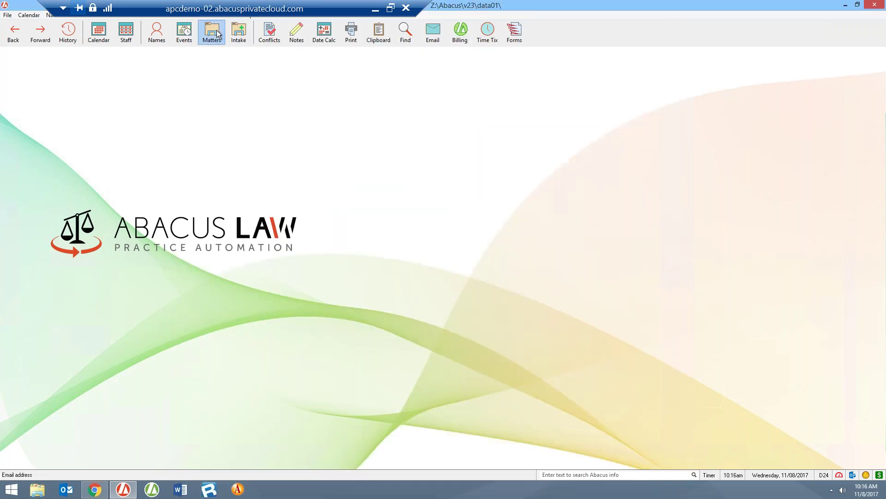
Step: Open the Empire v Pacific Dev. Company matter from the matters list and view its linked names
left_click(218, 46)
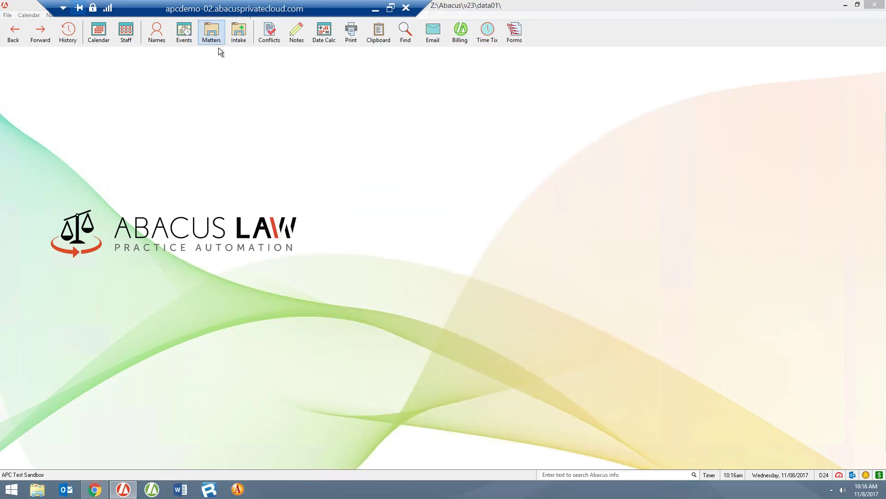
left_click(240, 211)
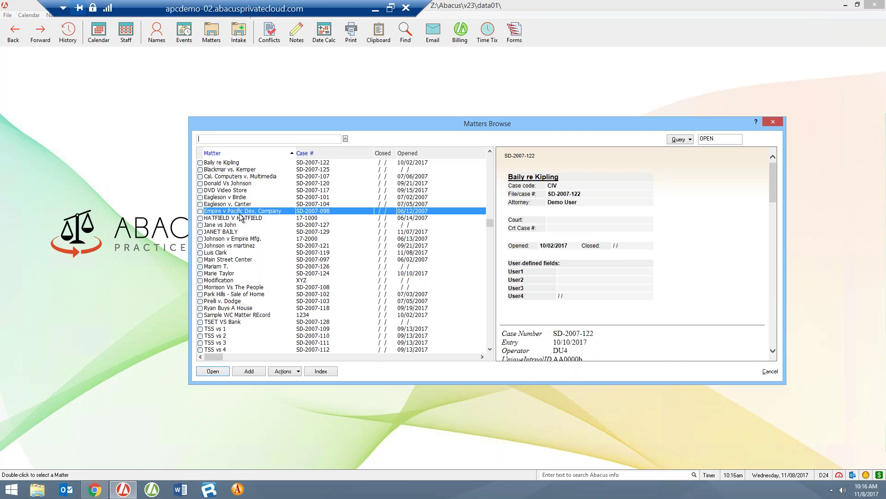
key("Return")
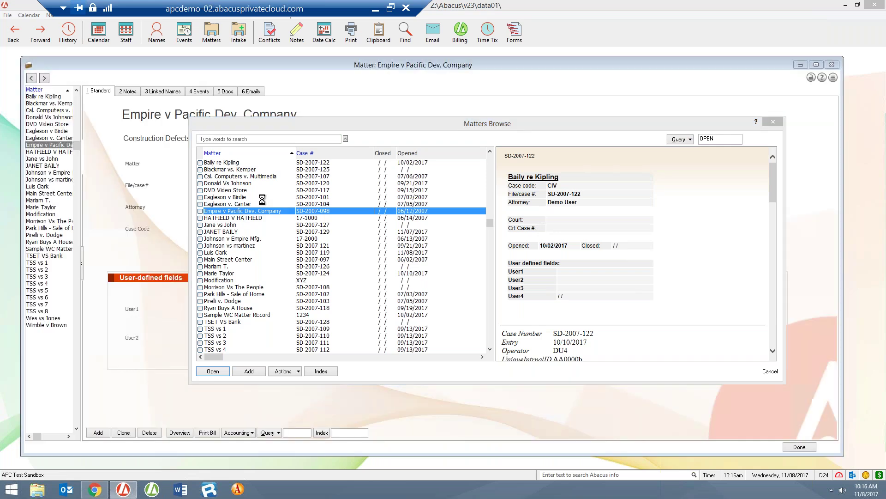
left_click(159, 91)
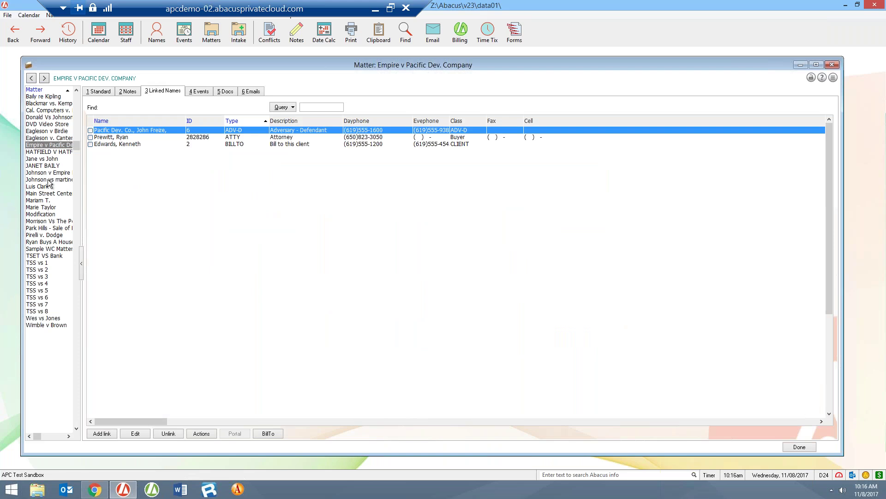
Step: Switch to the linked names of HATFIELD V HATFIELD and open the name record of the defendant classed as CLIENT with a cell number
left_click(46, 152)
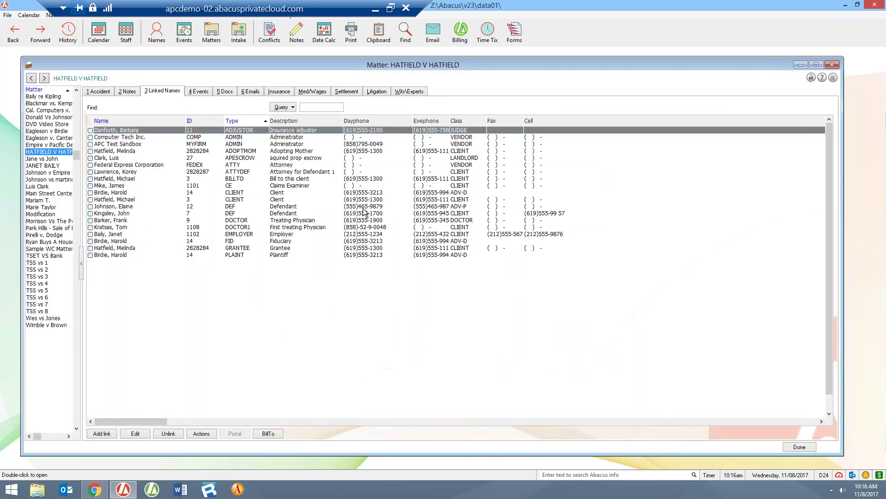
left_click(286, 214)
double_click(286, 215)
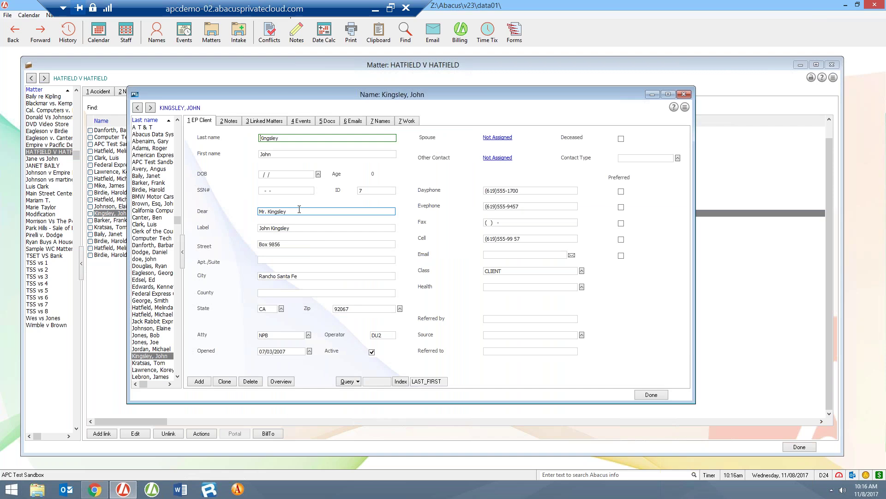
Step: View the full list of names, and close the list, the name record and the matter window
left_click(157, 41)
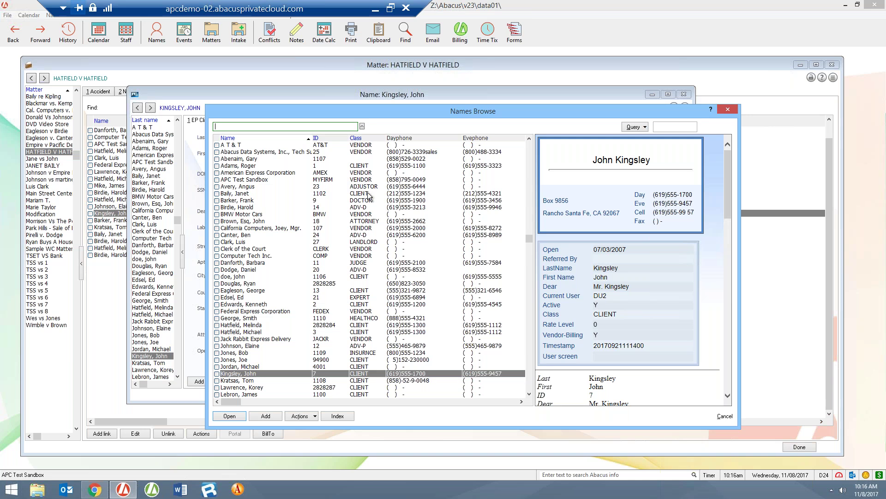
left_click(728, 110)
left_click(683, 96)
left_click(832, 64)
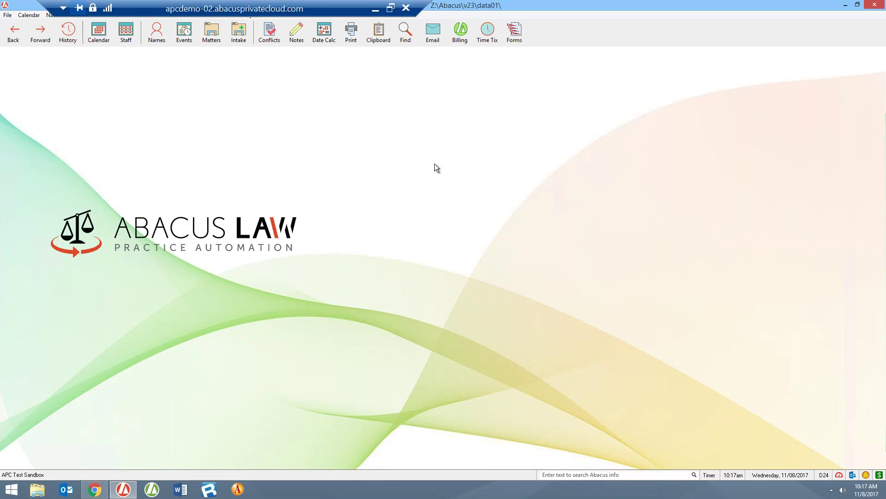
Step: Run a global search across all files for a client's surname
left_click(408, 33)
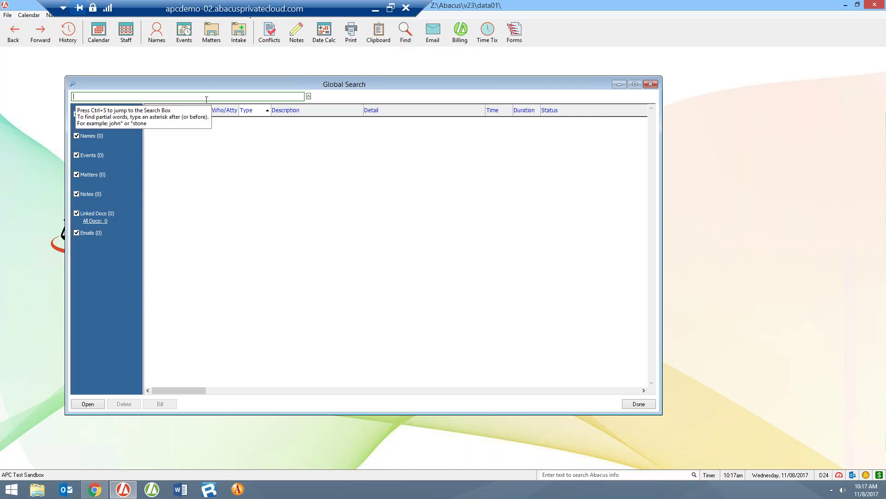
type("smith")
key("Return")
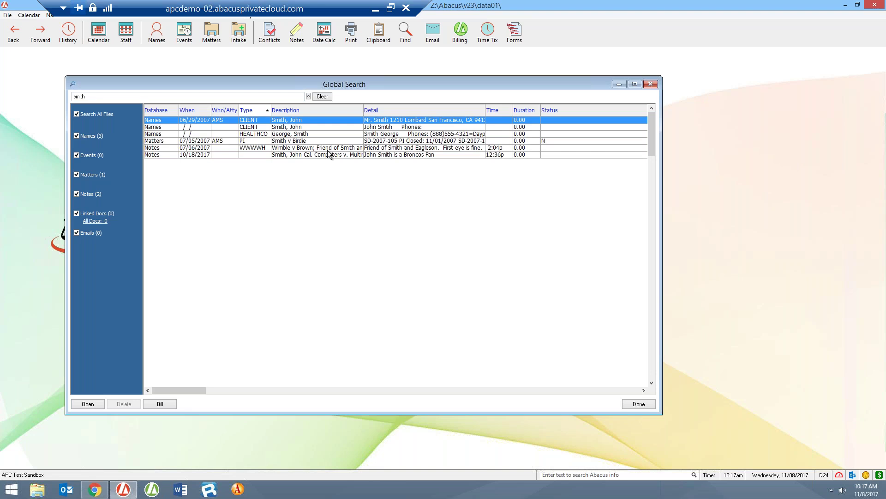
Step: Open the Smith v Birdie matter from the search results, and close both the matter and the search window
left_click(296, 142)
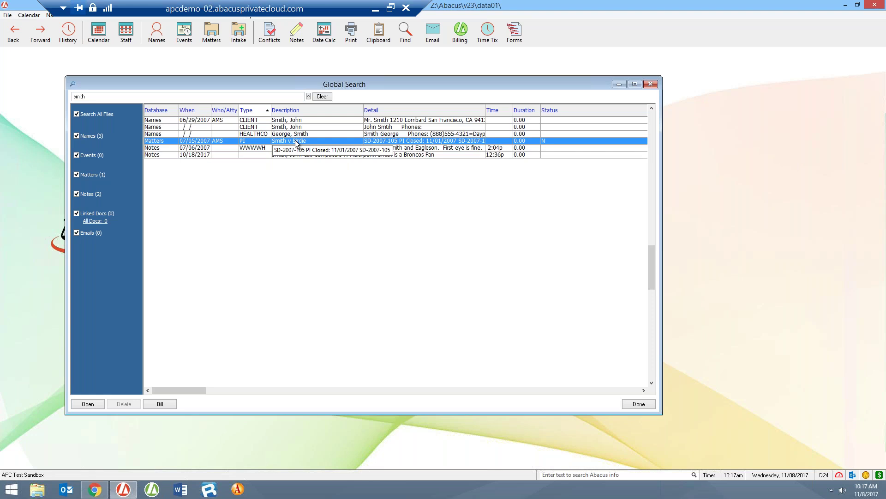
double_click(296, 141)
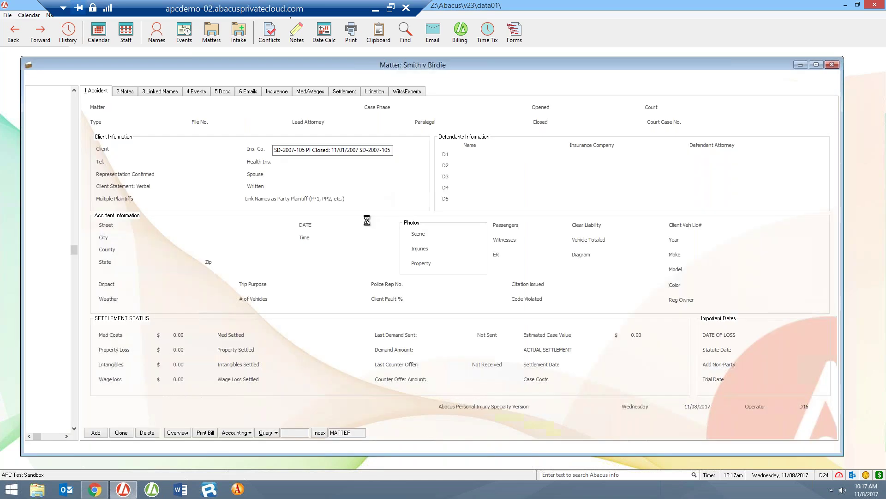
left_click(832, 65)
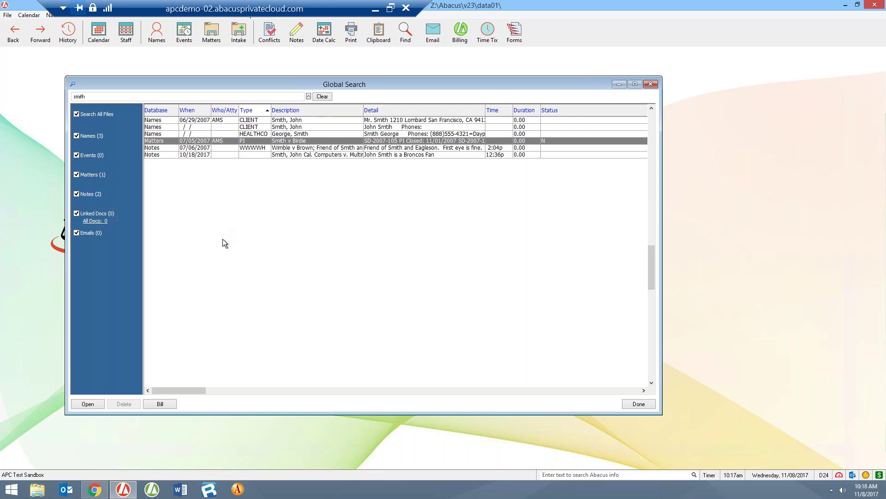
left_click(650, 83)
Step: Open the Abacus Dashboard full screen and review its income, recent matters, practice breakdown, daily agenda and attorney charts
mouse_move(884, 496)
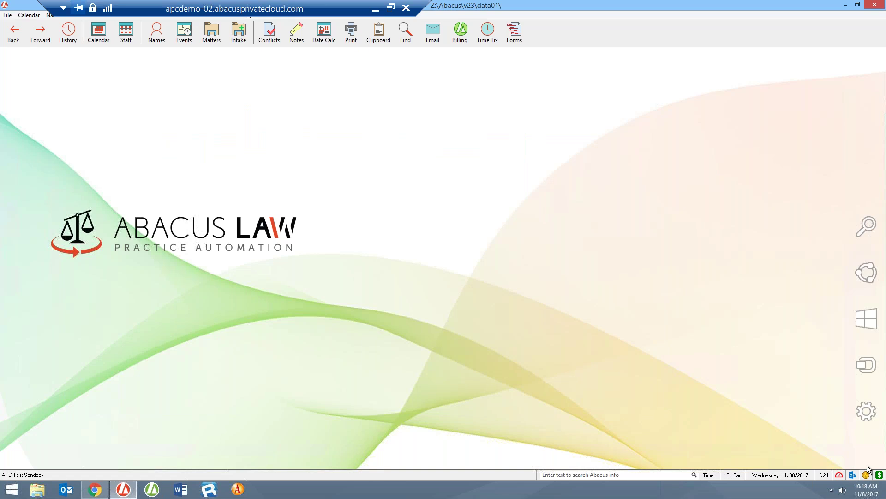
left_click(839, 475)
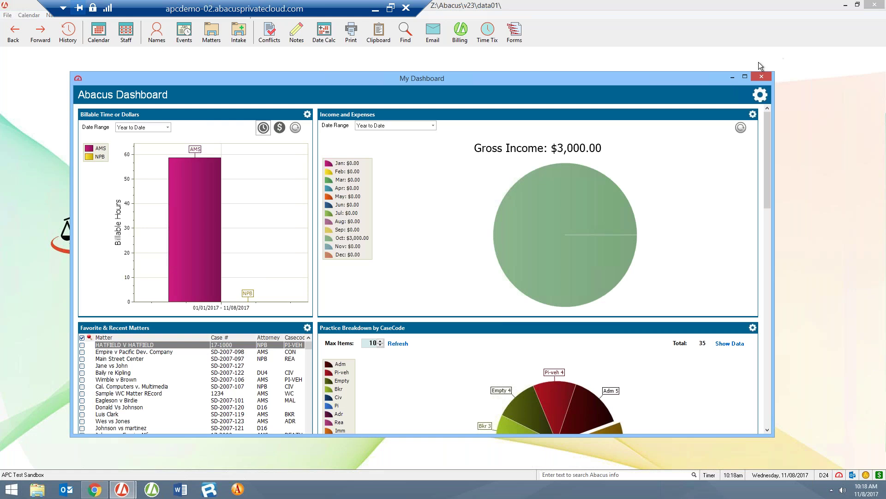
left_click(745, 77)
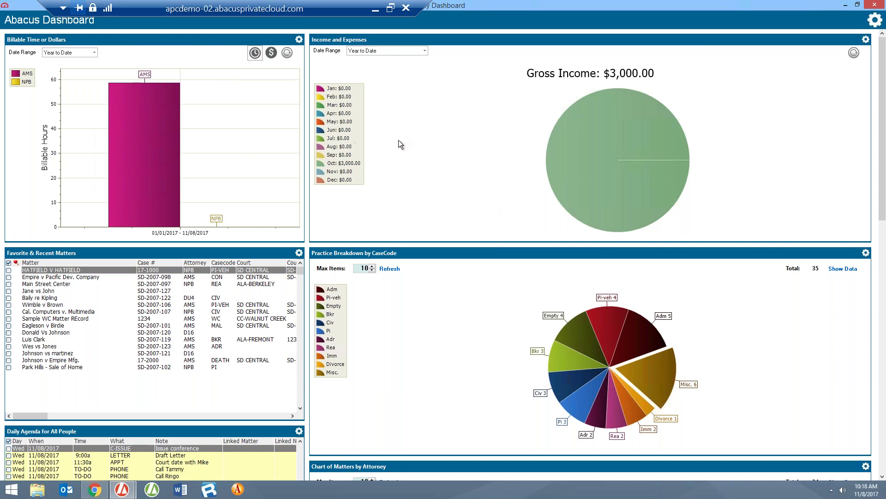
scroll(405, 157, "down", 1)
scroll(400, 160, "down", 1)
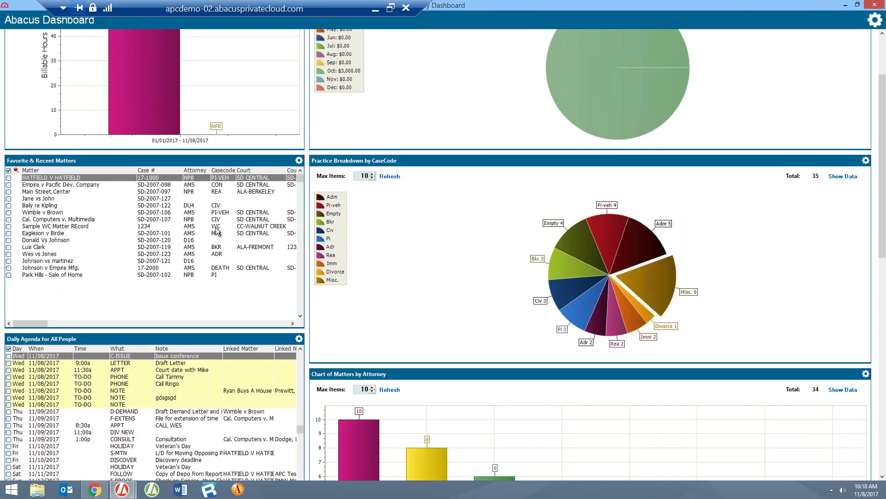
scroll(156, 277, "down", 1)
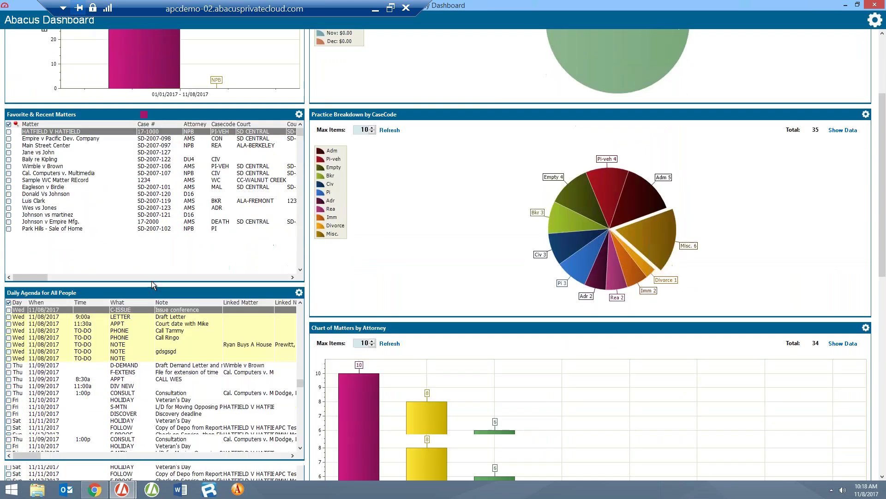
Step: Examine the rest of the dashboard, covering matters by attorney, events, names by class, notes by type and the training videos
scroll(158, 334, "down", 1)
mouse_move(182, 322)
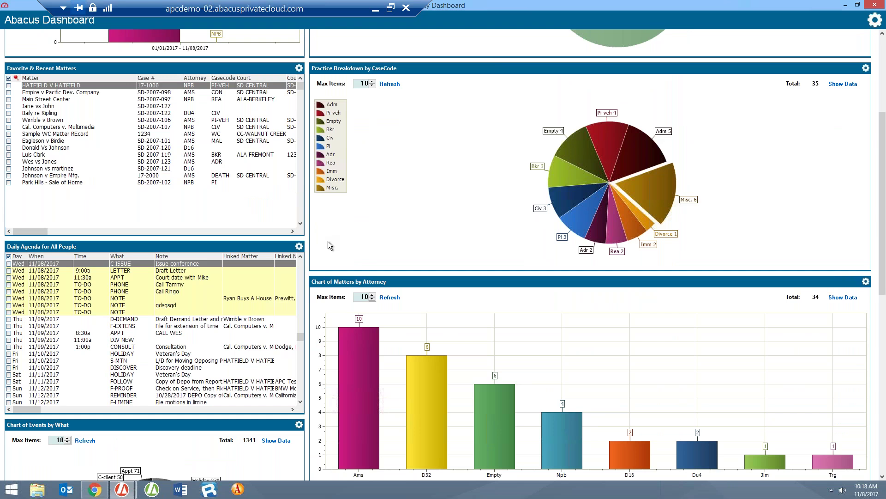
scroll(334, 242, "down", 1)
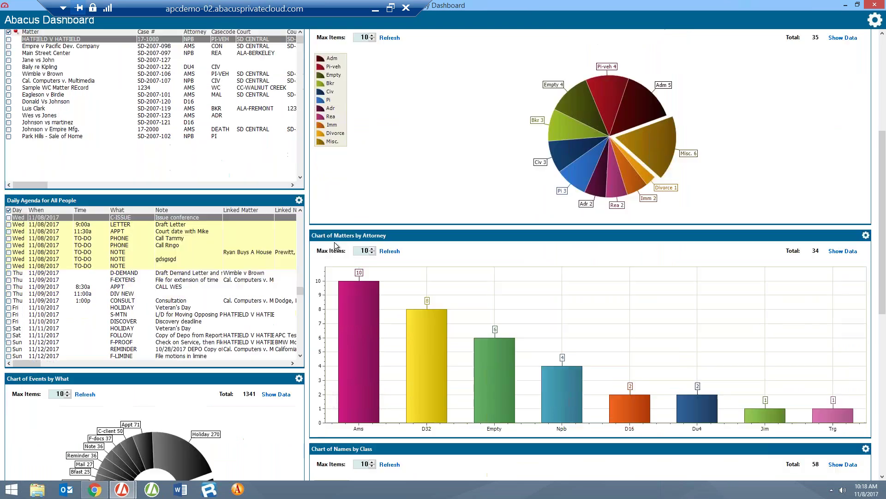
scroll(348, 254, "down", 1)
scroll(350, 252, "down", 1)
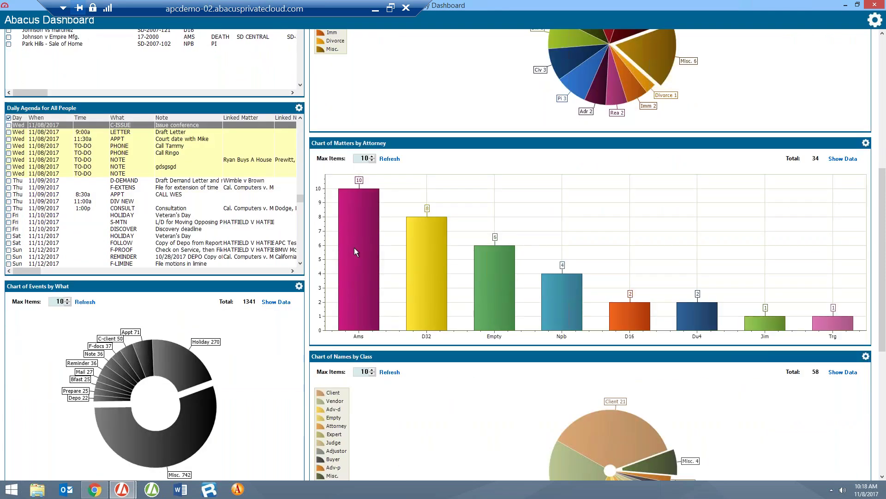
scroll(353, 247, "down", 1)
scroll(356, 250, "down", 3)
scroll(355, 250, "down", 3)
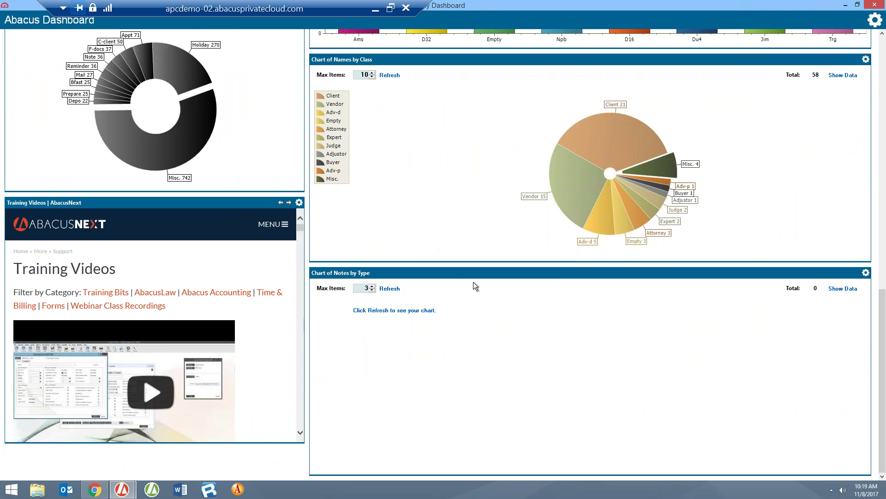
Step: Return to the start of the dashboard, restore it to a smaller window and close it
scroll(473, 320, "up", 1)
scroll(480, 319, "up", 3)
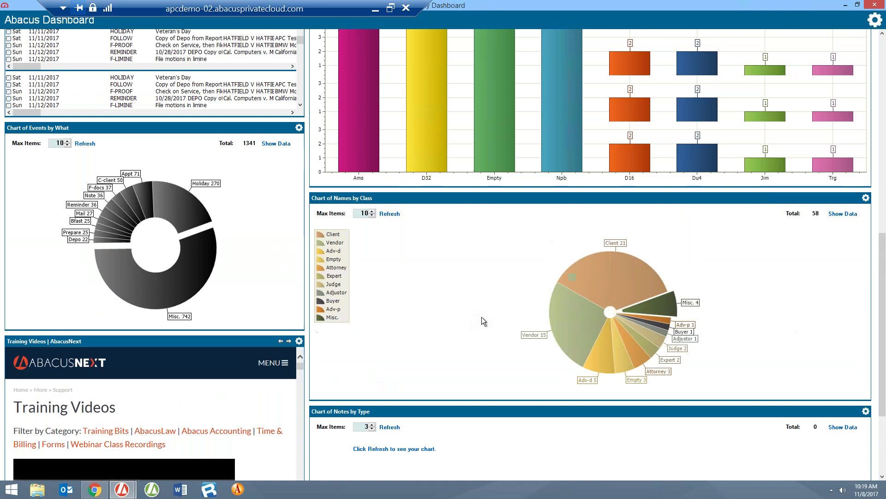
scroll(478, 325, "up", 3)
scroll(471, 334, "up", 2)
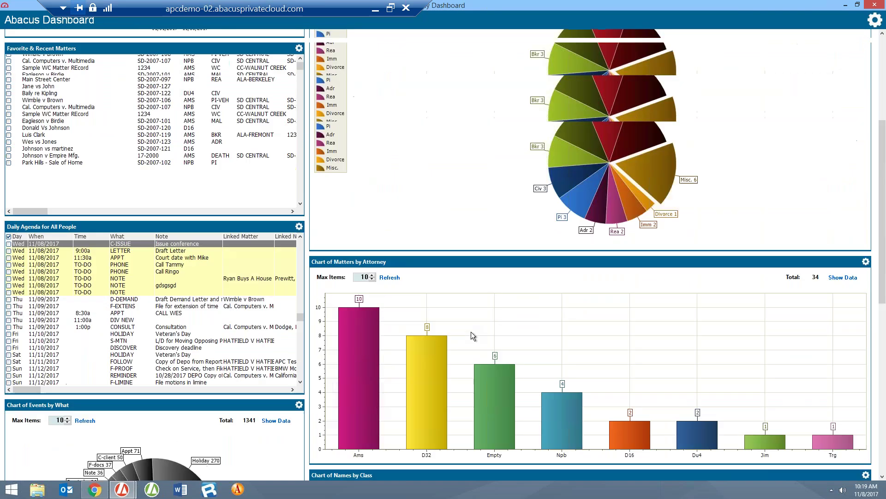
scroll(470, 331, "up", 1)
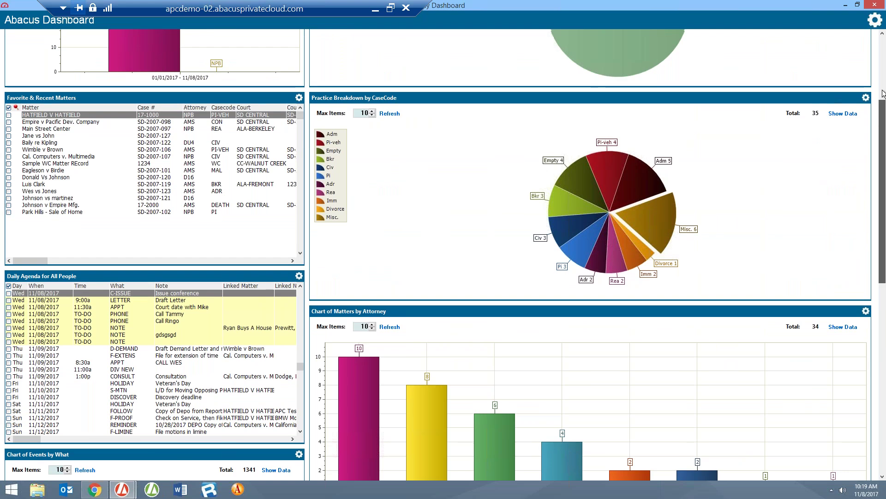
scroll(876, 122, "up", 3)
left_click(858, 5)
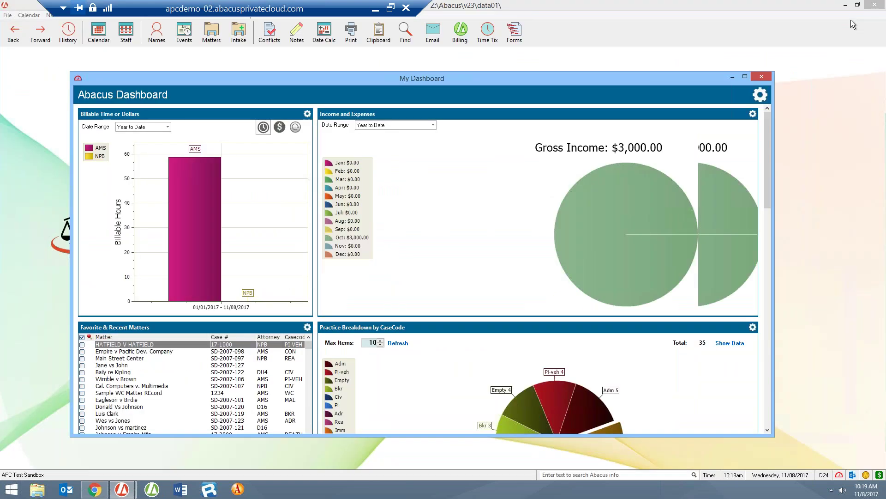
left_click(769, 76)
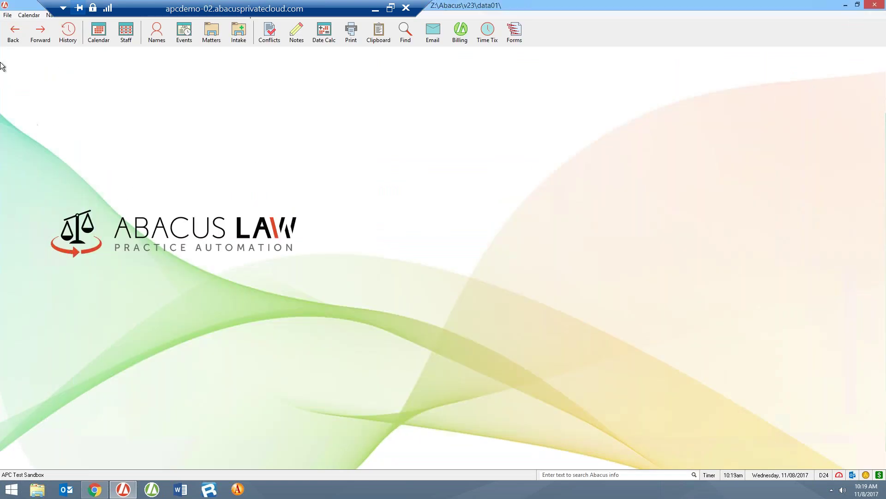
Step: Open the case management permissions of the Data entry security access profile
left_click(5, 14)
mouse_move(14, 37)
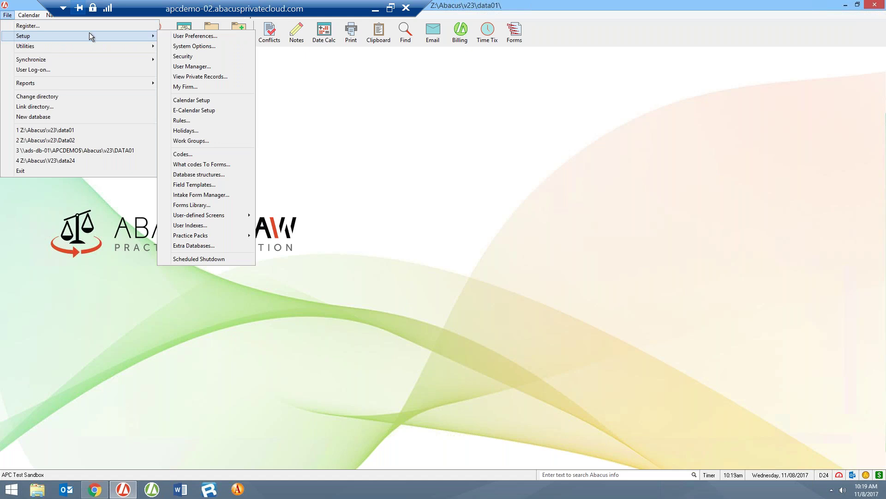
left_click(182, 56)
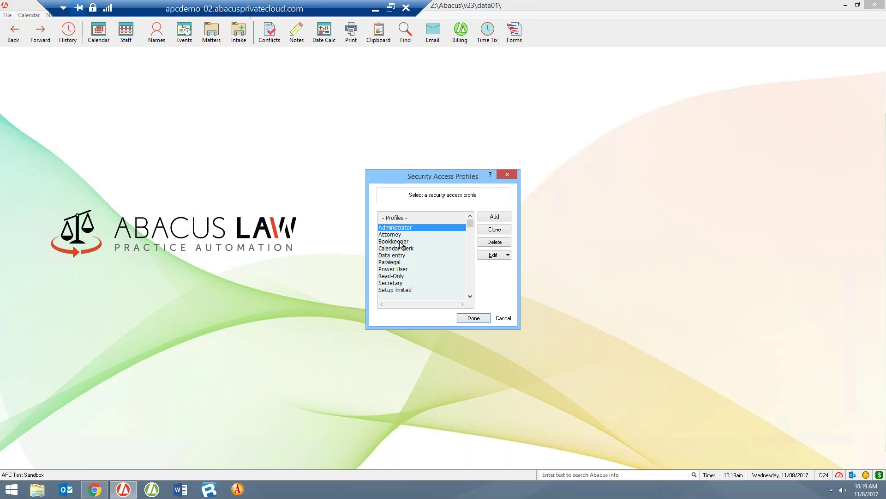
left_click(400, 257)
left_click(504, 261)
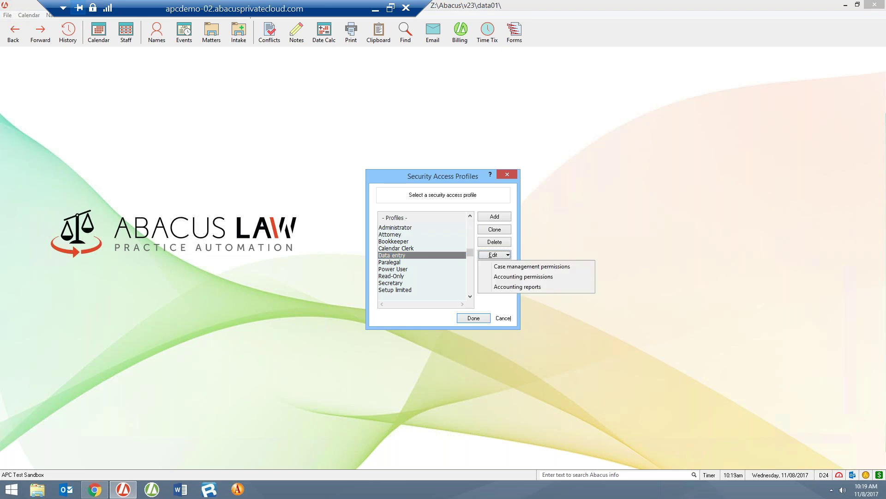
left_click(513, 268)
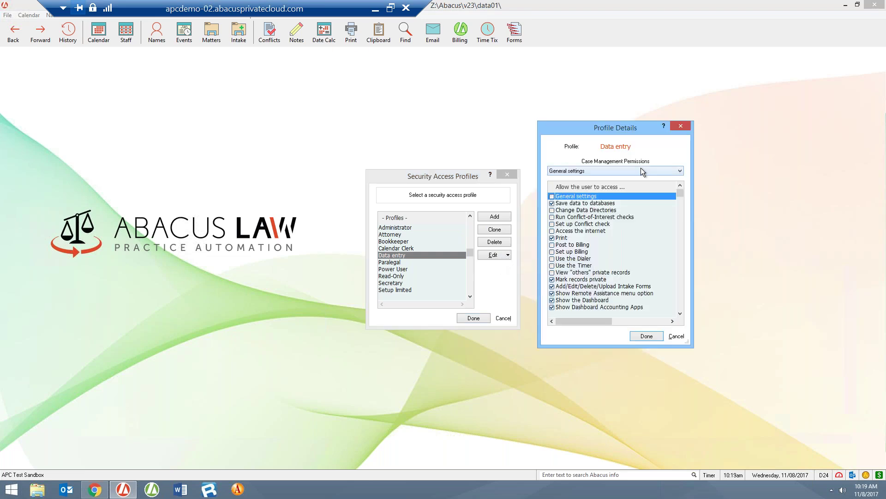
Step: View the Data entry profile's Documents permissions, and close the profile details and the security profiles window
left_click(641, 170)
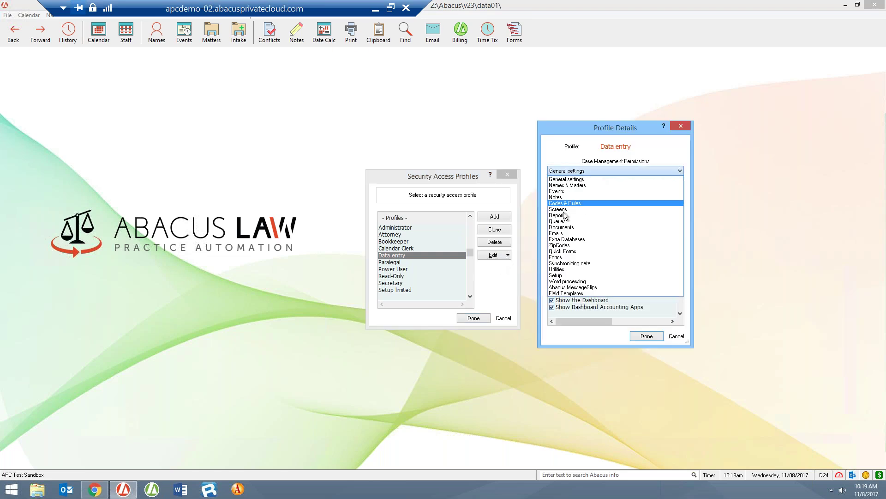
left_click(561, 227)
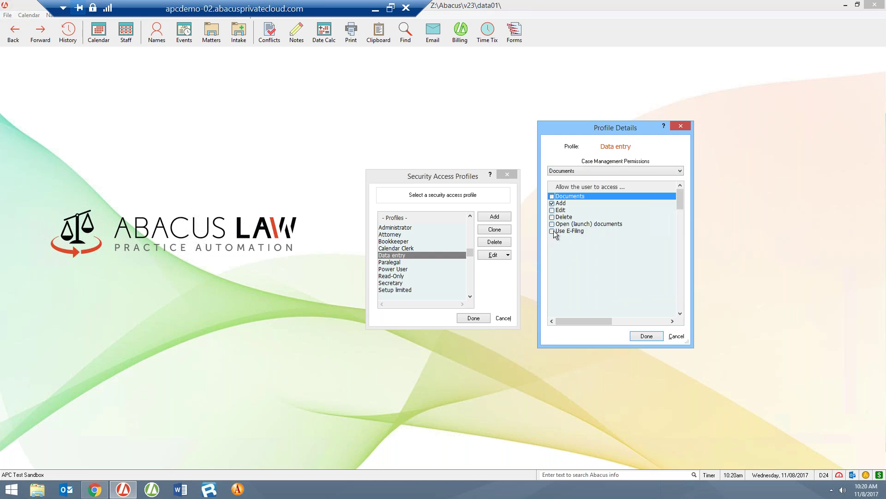
left_click(681, 127)
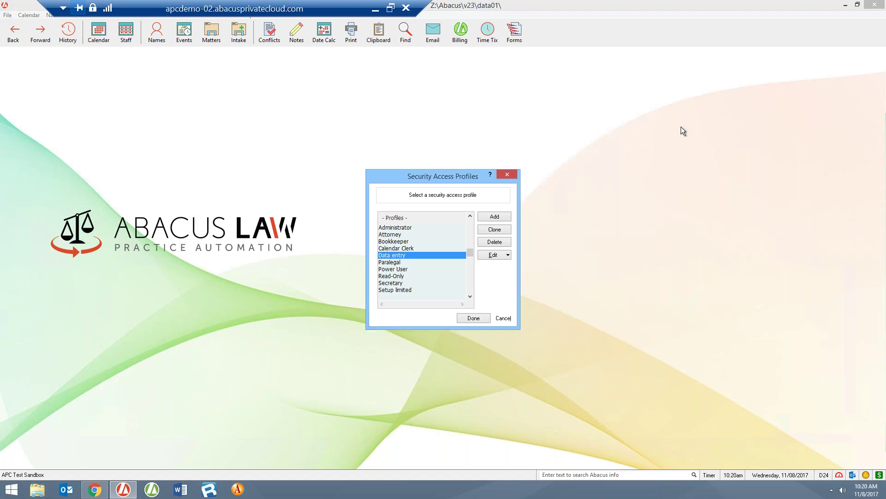
left_click(507, 175)
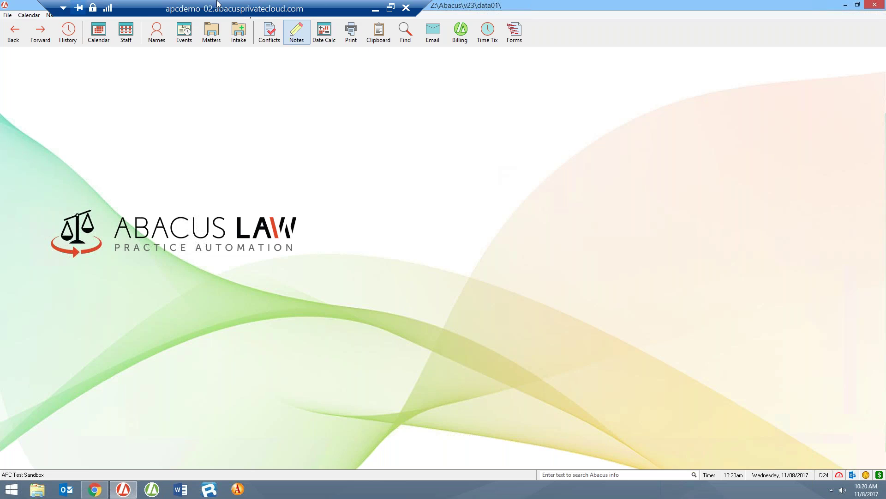
Step: Open the setup options for Outlook Sync
left_click(8, 15)
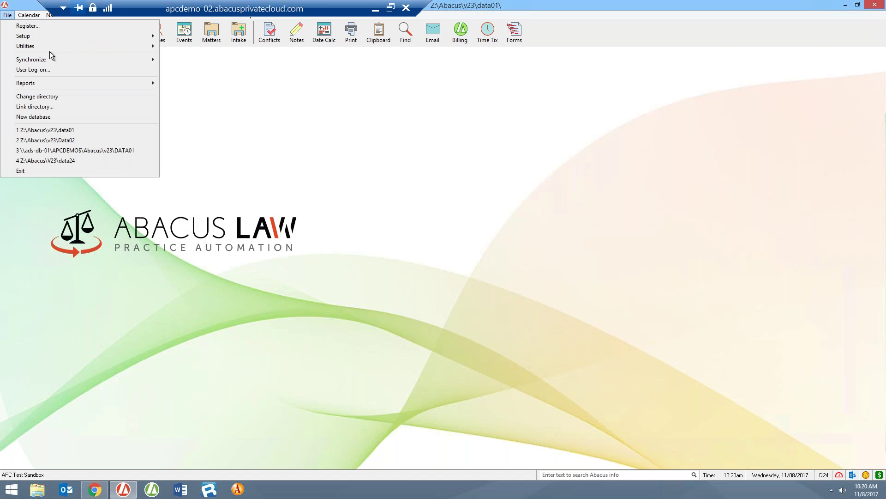
mouse_move(48, 58)
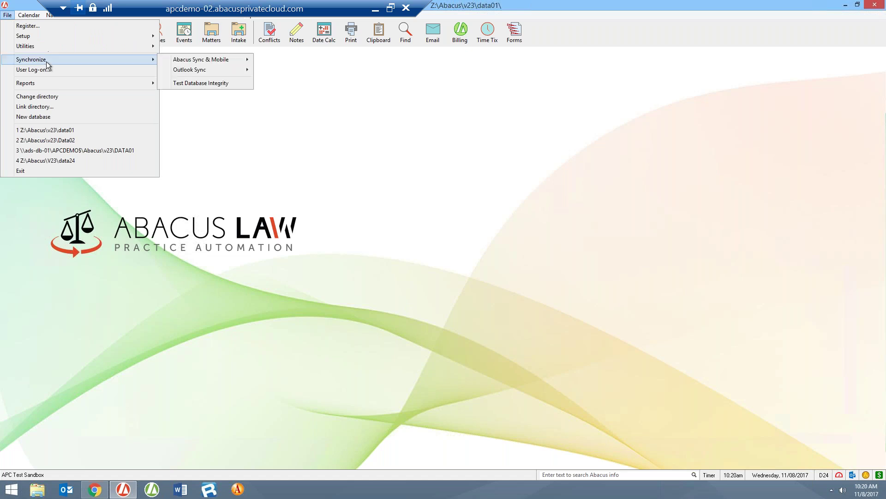
mouse_move(220, 69)
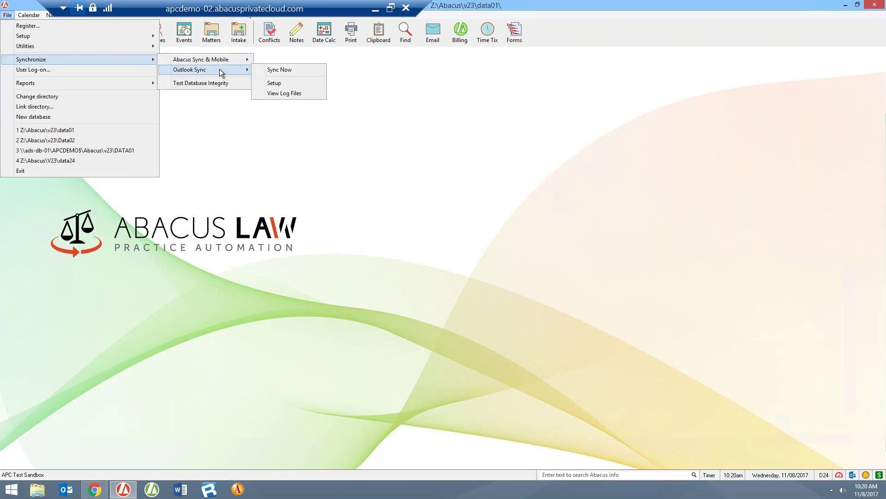
left_click(297, 82)
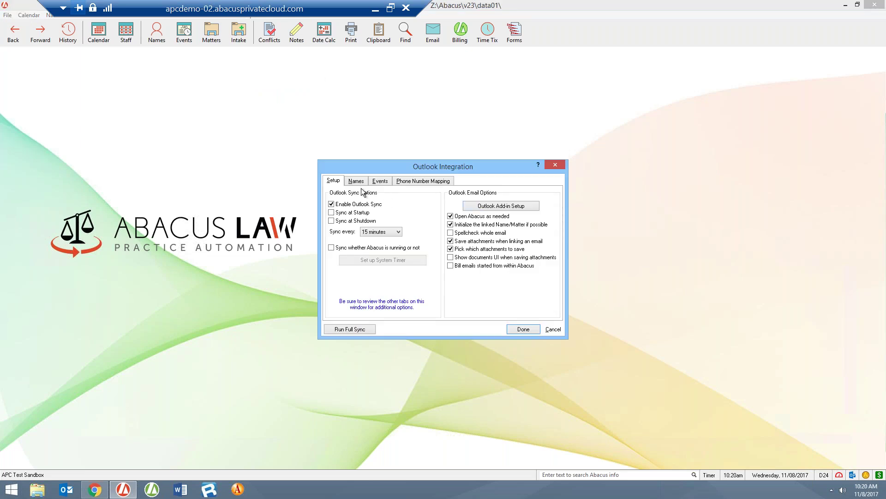
Step: Enable Sync at Shutdown and Sync at Startup in the Outlook integration setup, and close it without saving the changes
left_click(331, 221)
left_click(331, 212)
left_click(562, 167)
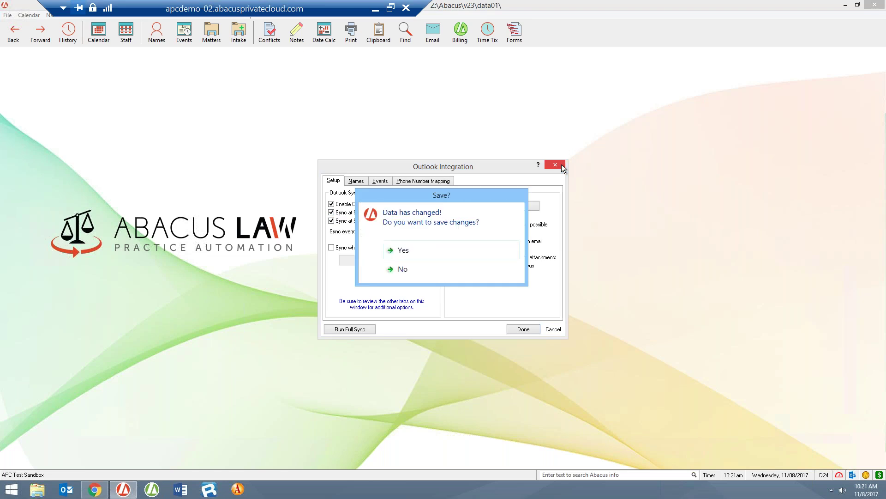
left_click(455, 271)
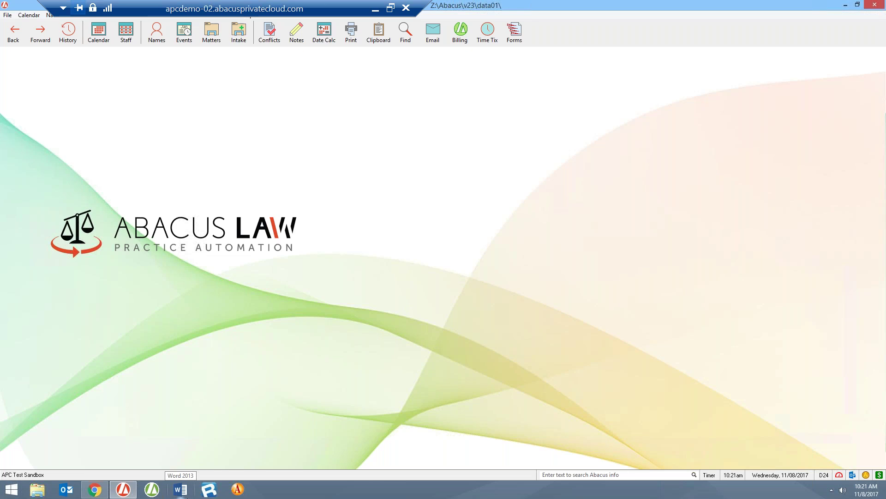
Step: Launch Word 2013
left_click(187, 491)
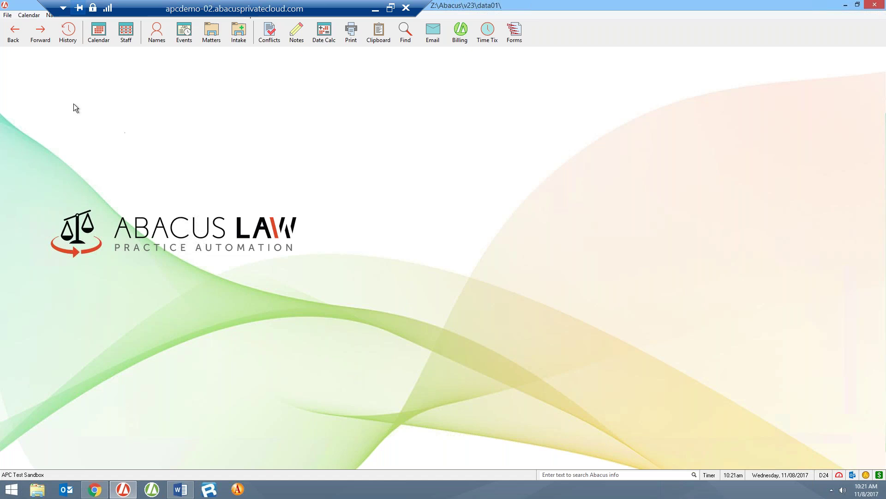
Step: Open the User Manager and bring up the security profile selection for user D43
left_click(8, 15)
mouse_move(21, 36)
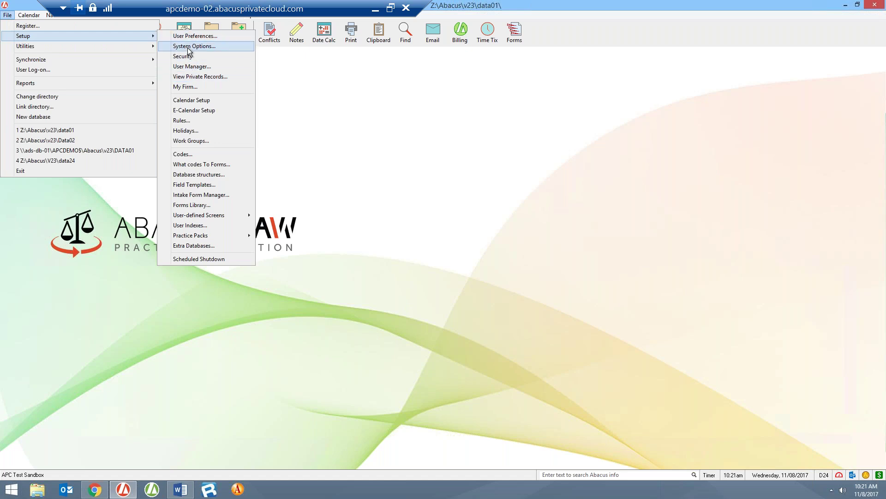
left_click(185, 68)
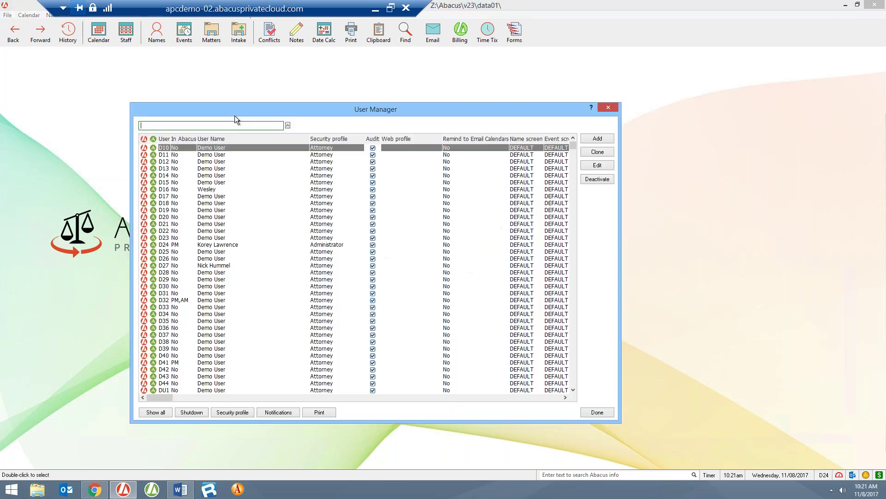
left_click(220, 376)
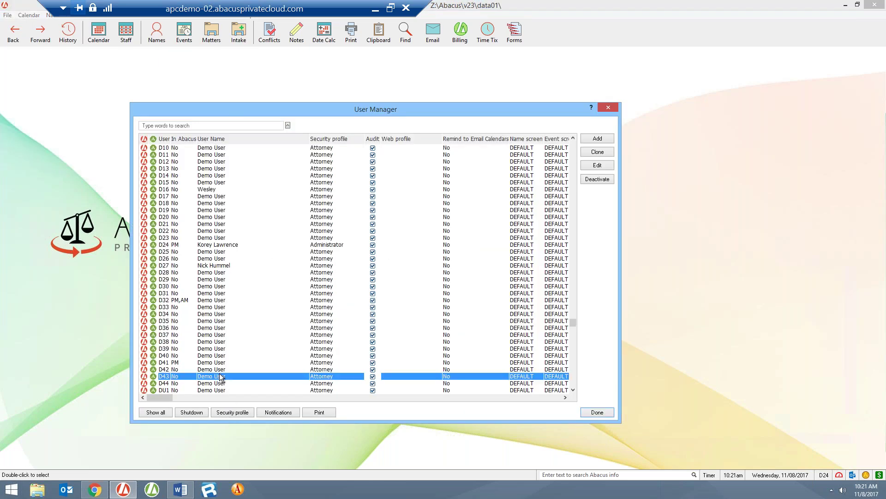
left_click(240, 413)
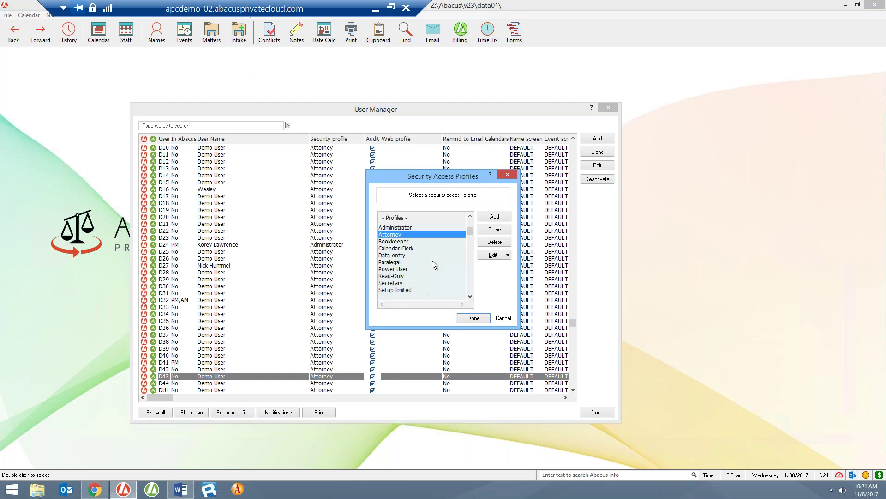
Step: View the permission editing options for the Data entry profile, and close the profiles window and the User Manager
left_click(400, 255)
left_click(505, 255)
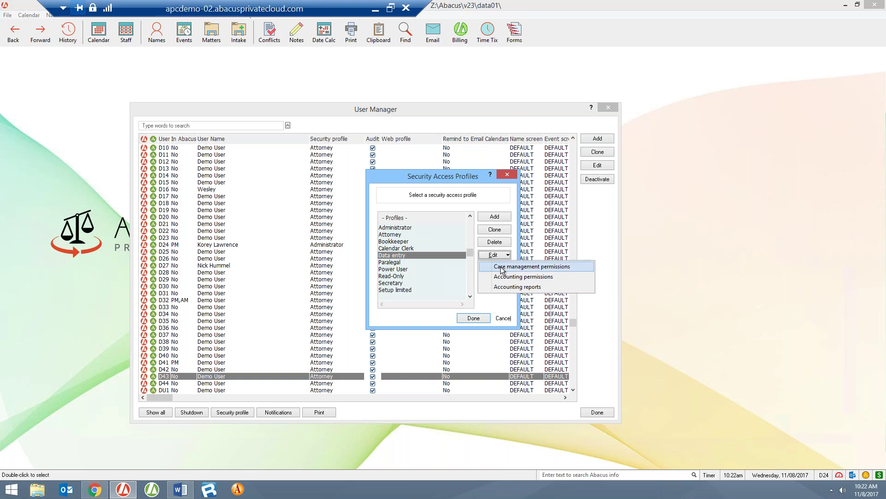
left_click(491, 203)
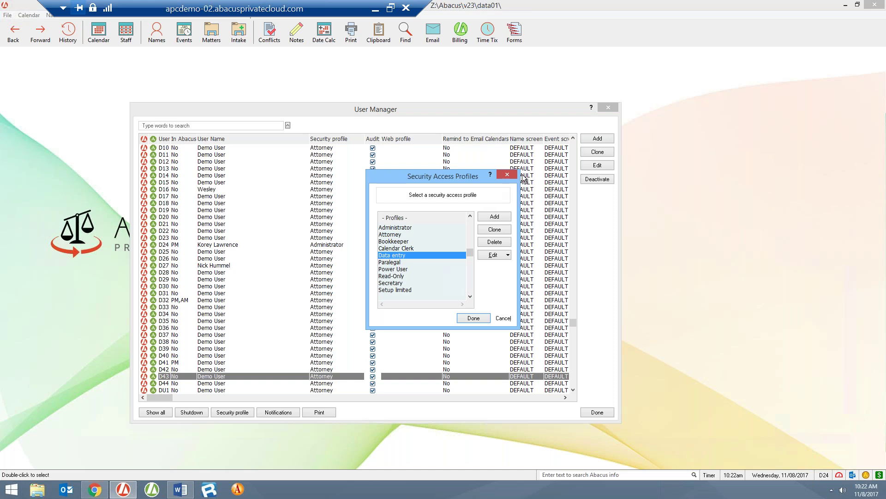
left_click(506, 174)
left_click(609, 108)
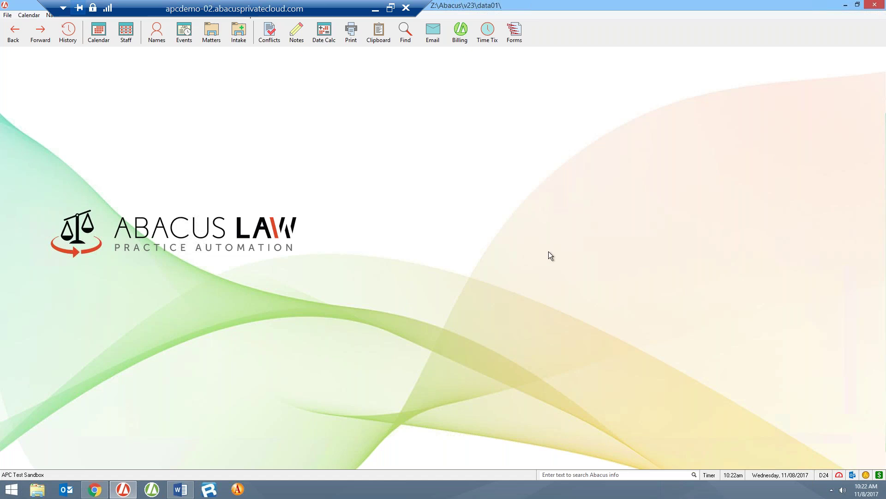
Step: Open the Ethical Wall settings from the advanced settings of System Options
left_click(7, 15)
mouse_move(20, 31)
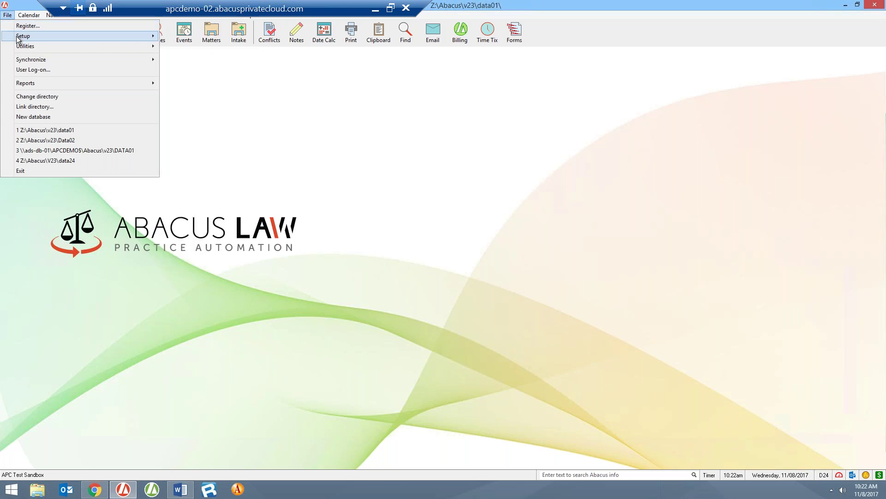
mouse_move(132, 33)
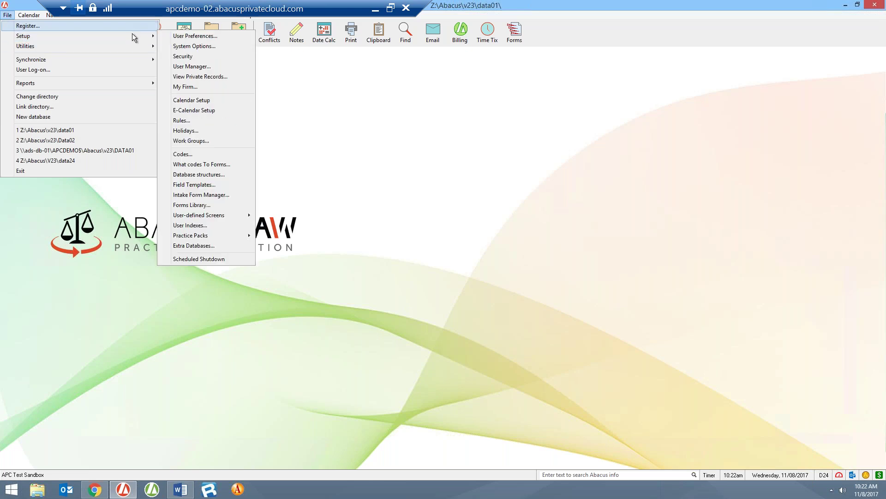
left_click(196, 46)
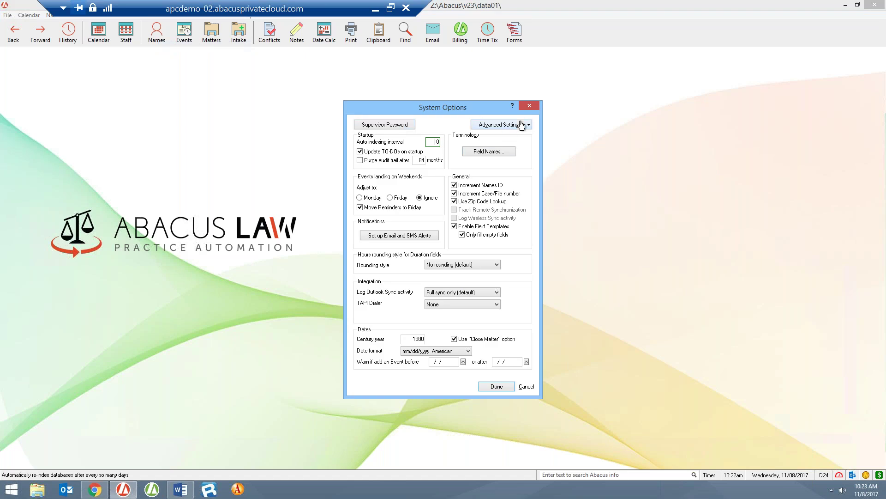
left_click(520, 123)
left_click(513, 177)
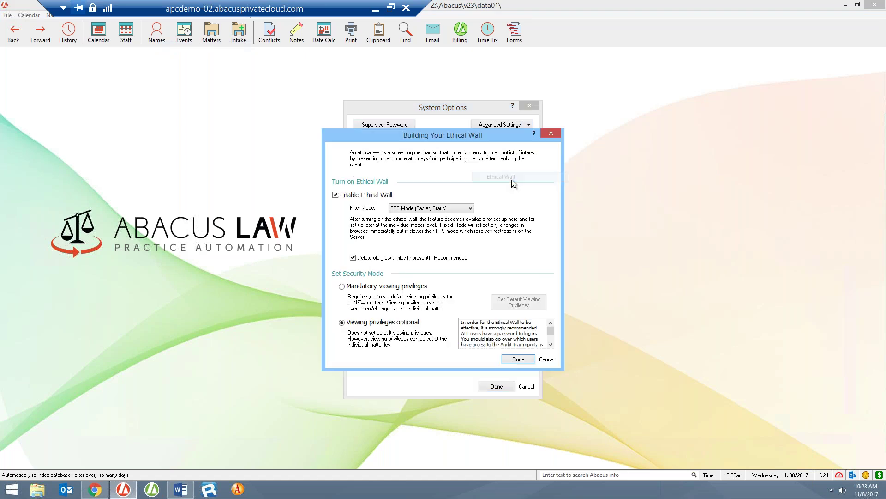
Step: Move the Ethical Wall settings aside to review them, and close them along with System Options
left_click_drag(450, 138, 338, 144)
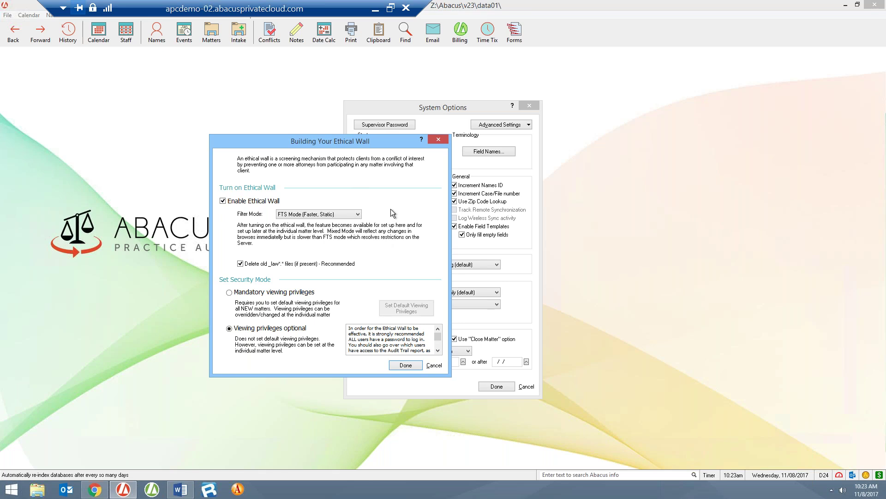
left_click(439, 140)
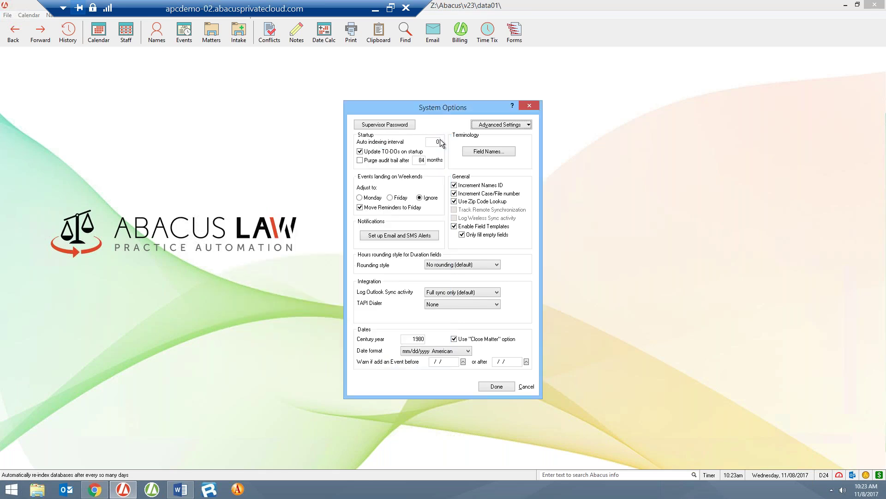
left_click(529, 106)
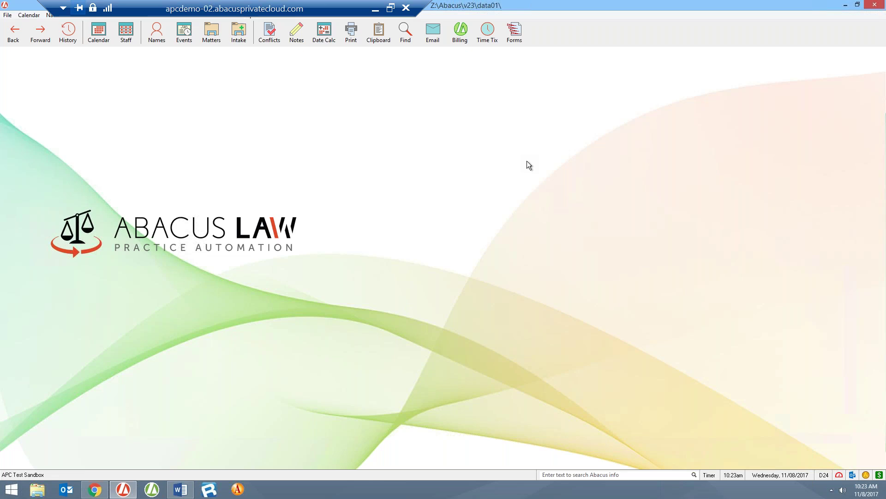
Step: Open the matter opened on 06/14/2007 from the matters list and show its documents
left_click(212, 31)
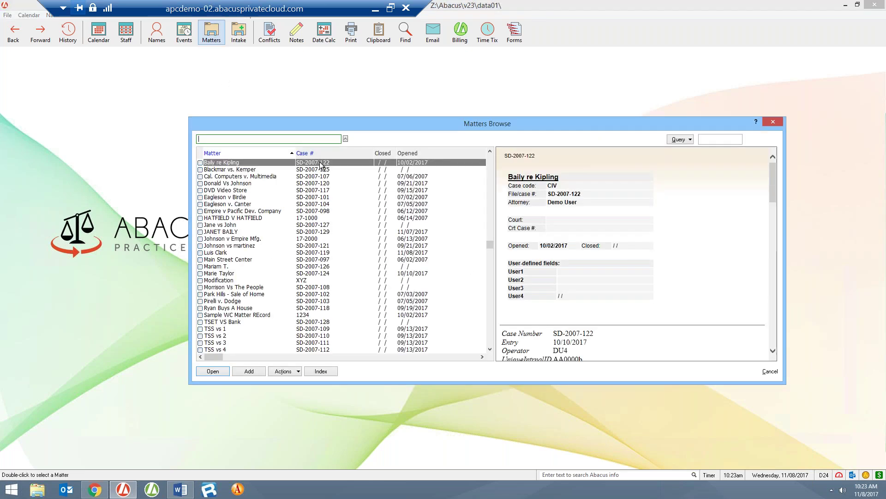
left_click(238, 218)
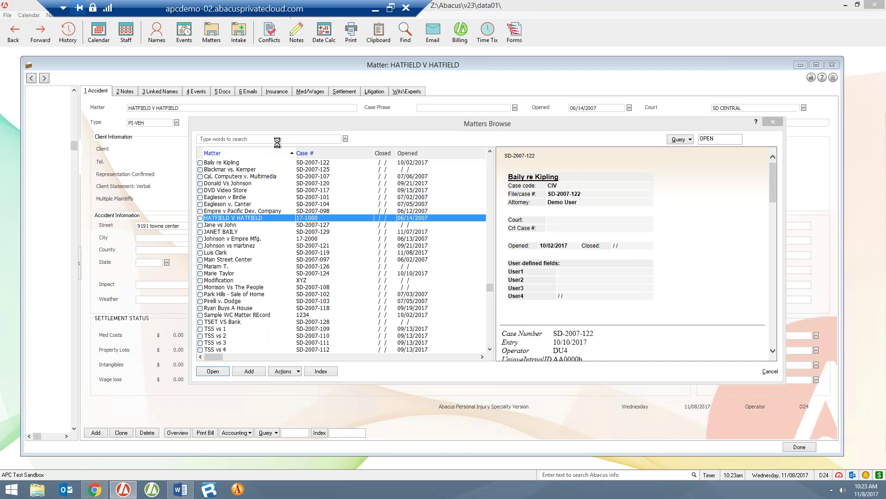
left_click(224, 95)
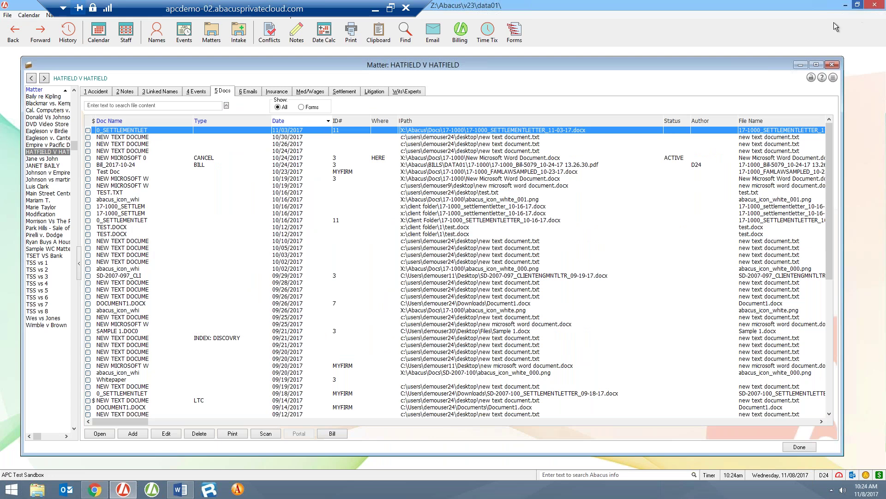
Step: Shrink the Abacus Law and Word windows, and view the image "Tree view with folders" from the desktop's Doc Management folder
left_click(857, 5)
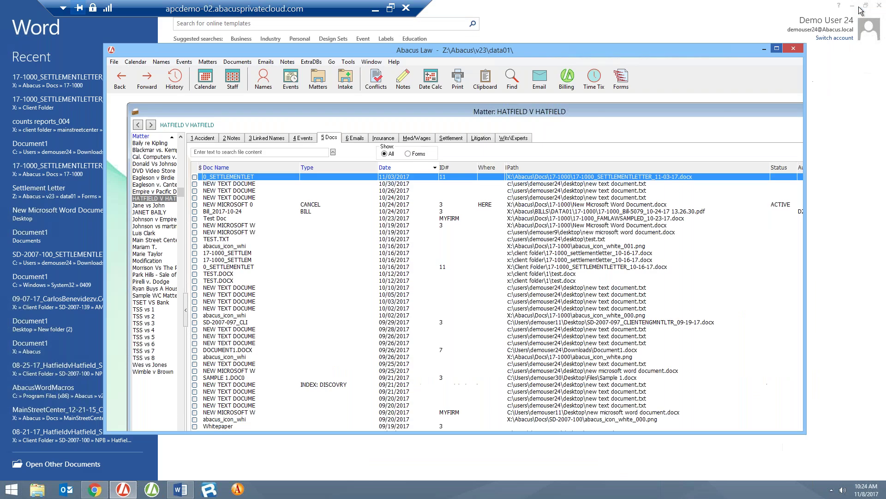
double_click(461, 6)
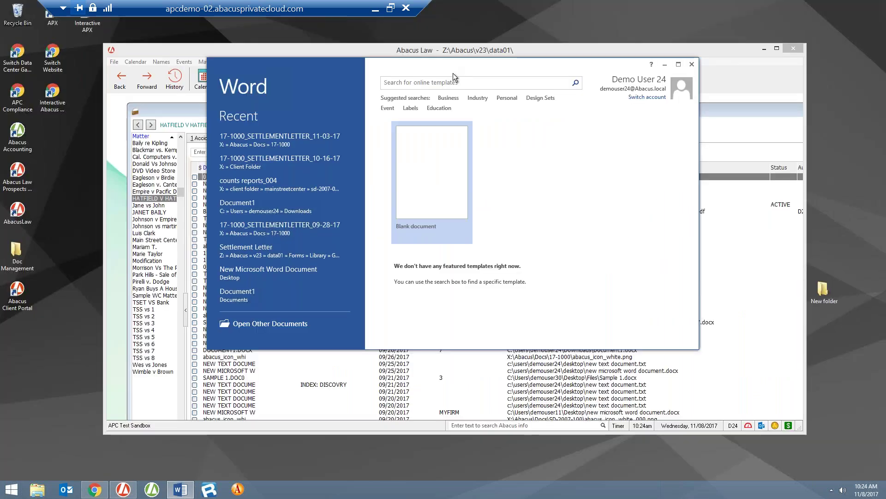
double_click(17, 252)
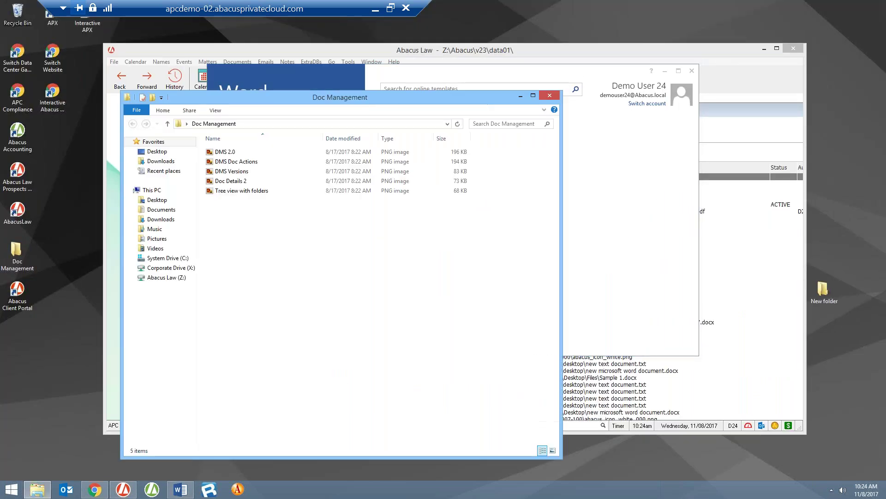
double_click(232, 191)
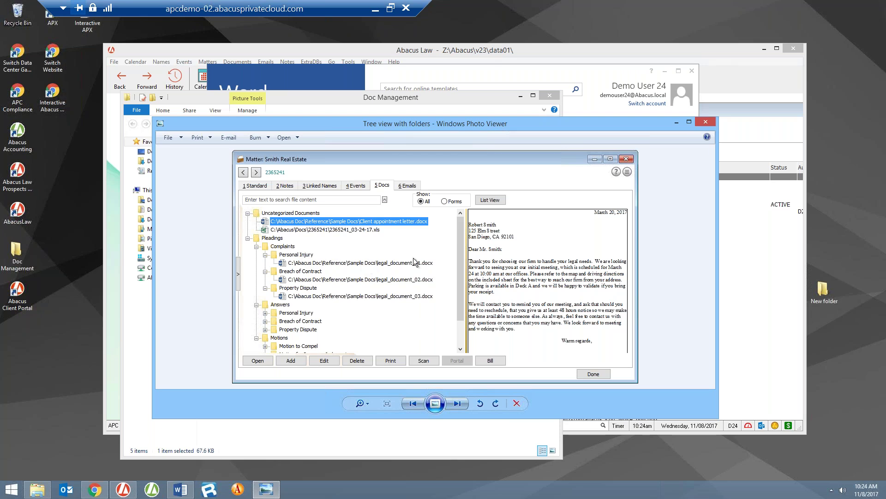
Step: Close the image and the Doc Management folder, minimize Word, and return to a maximized Abacus Law window
left_click(697, 124)
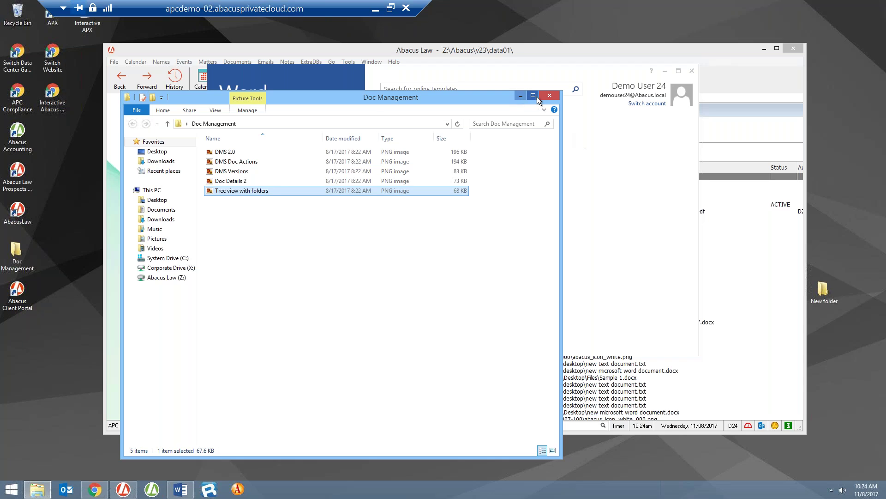
left_click(549, 95)
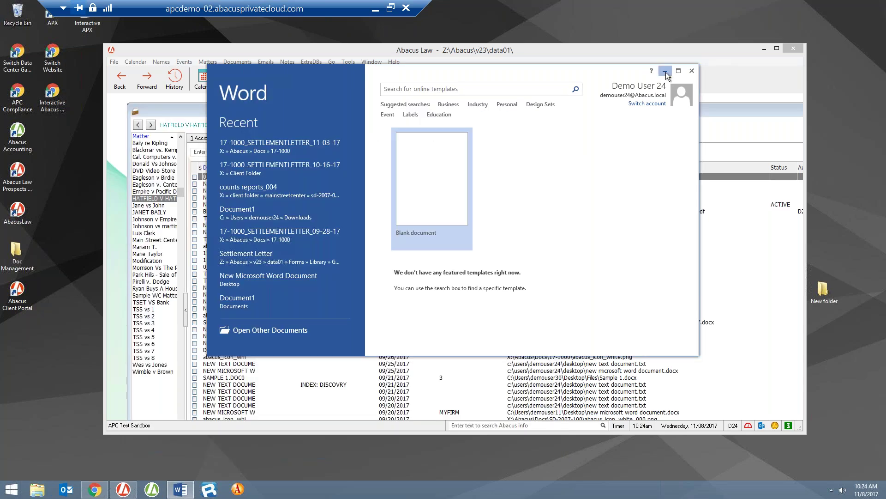
left_click(665, 72)
left_click(778, 49)
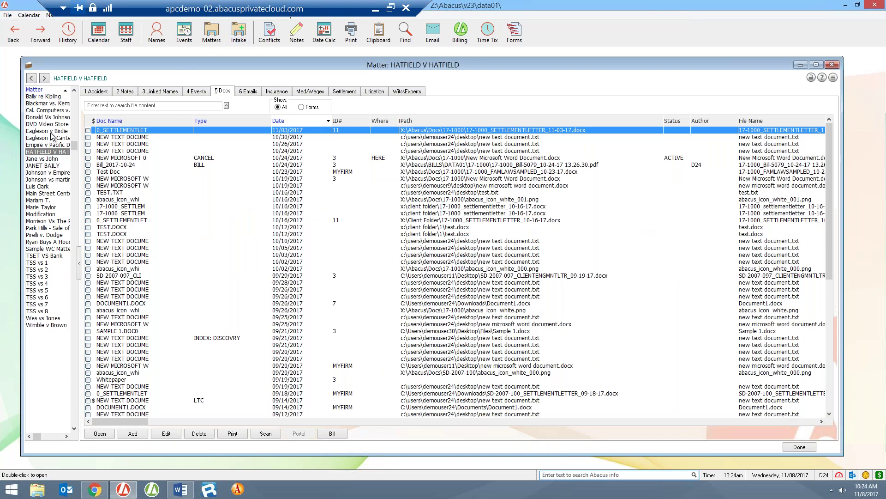
Step: Open the report printing settings for matters and bring up the list of matter queries
left_click(8, 15)
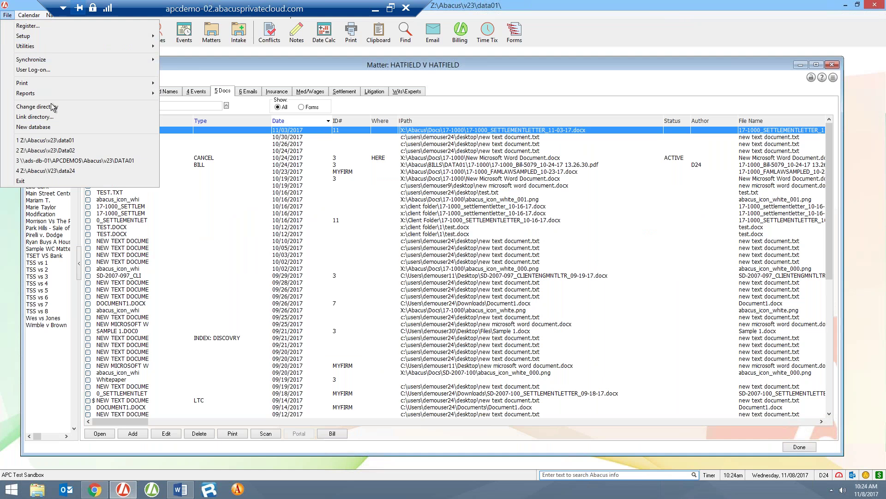
mouse_move(59, 94)
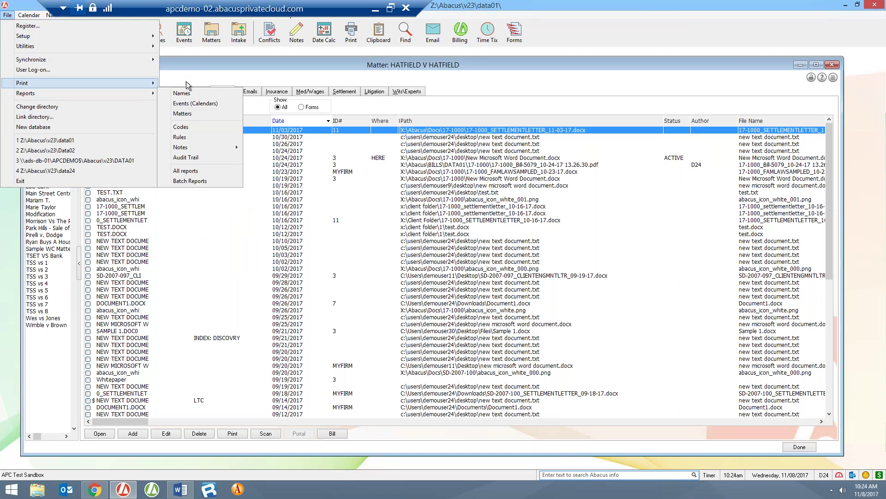
left_click(187, 114)
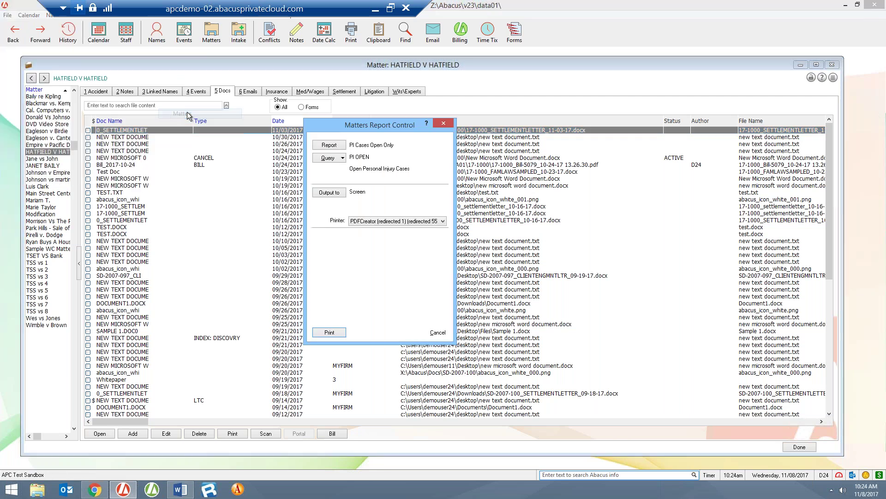
left_click(328, 158)
left_click(331, 193)
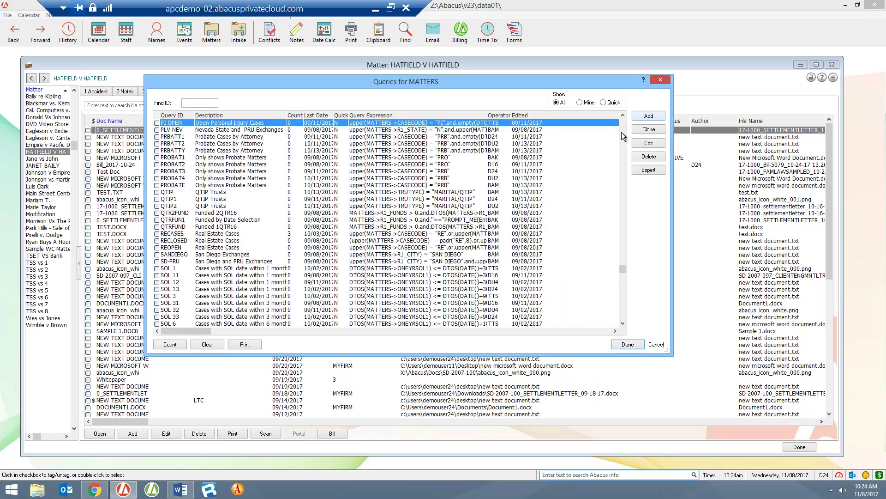
Step: View the conditions of the PI OPEN query in the Query Builder, and close it, the query list and the report settings
left_click(660, 144)
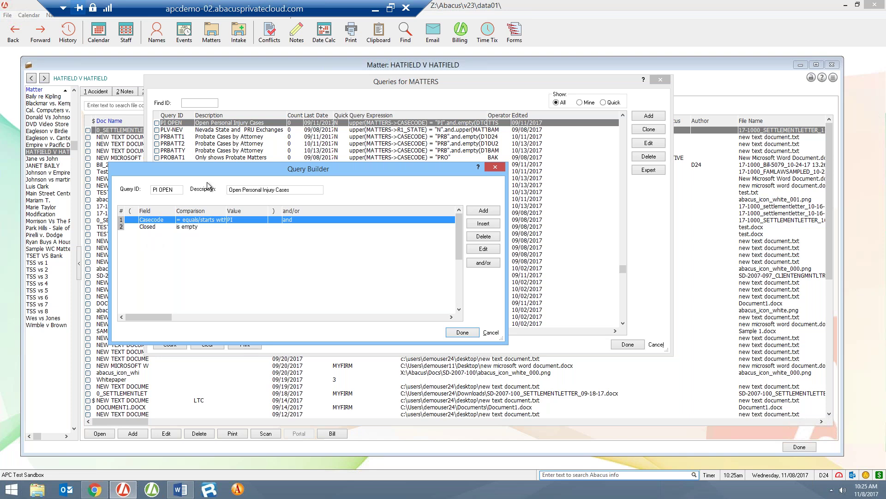
left_click(495, 167)
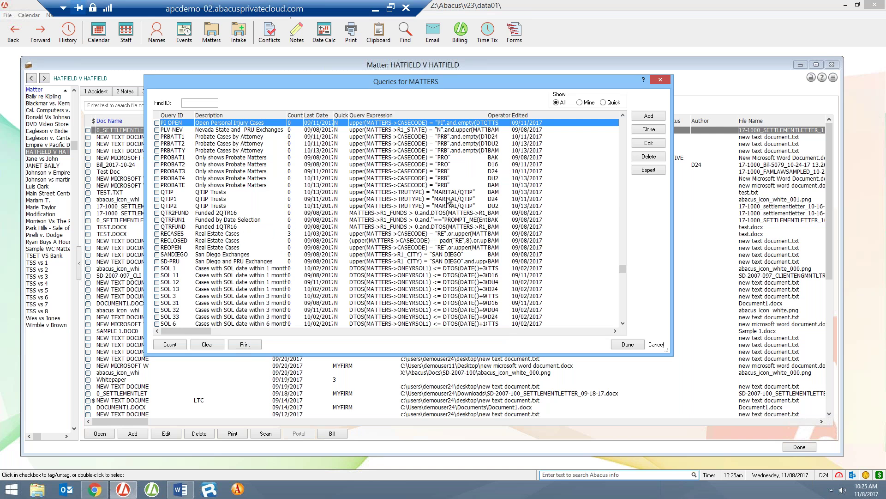
left_click(661, 81)
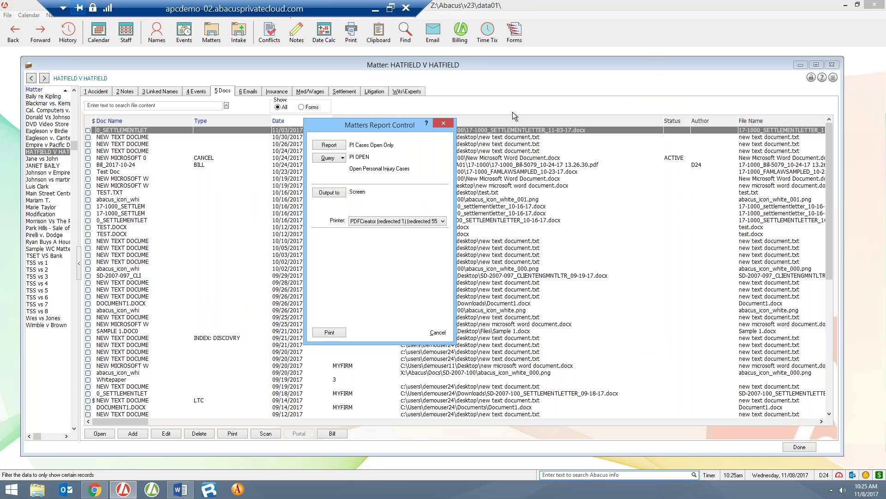
left_click(444, 123)
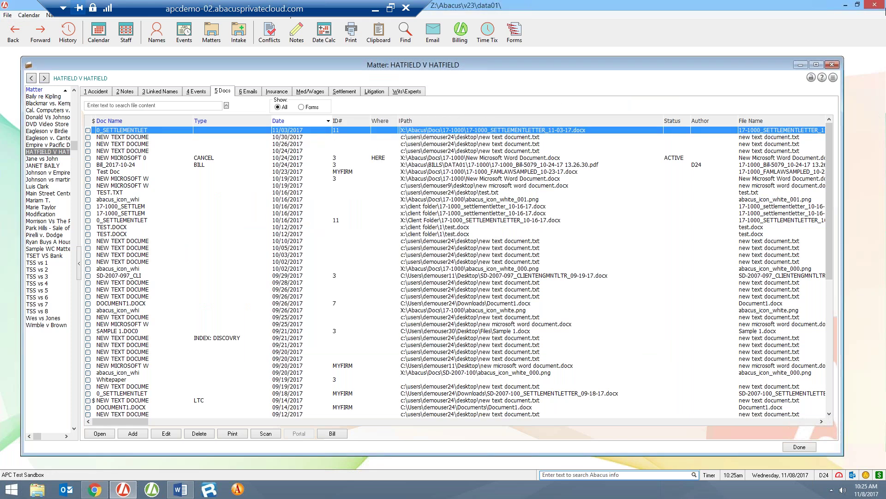
Step: View the Forms Library for the current matter, close it, and show the matter's accident details
left_click(514, 32)
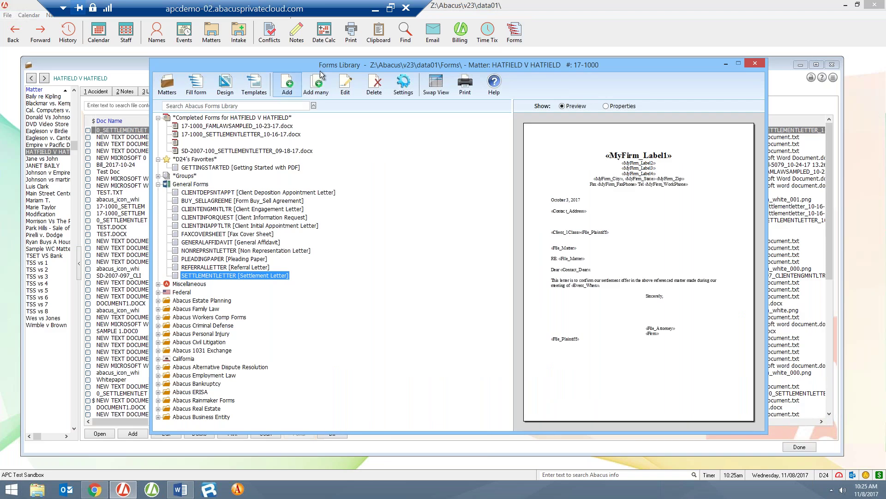
left_click(755, 64)
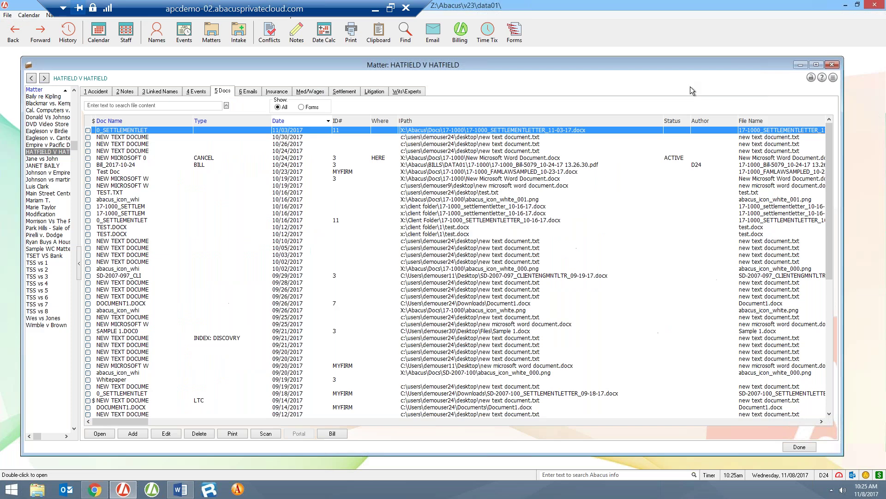
left_click(98, 92)
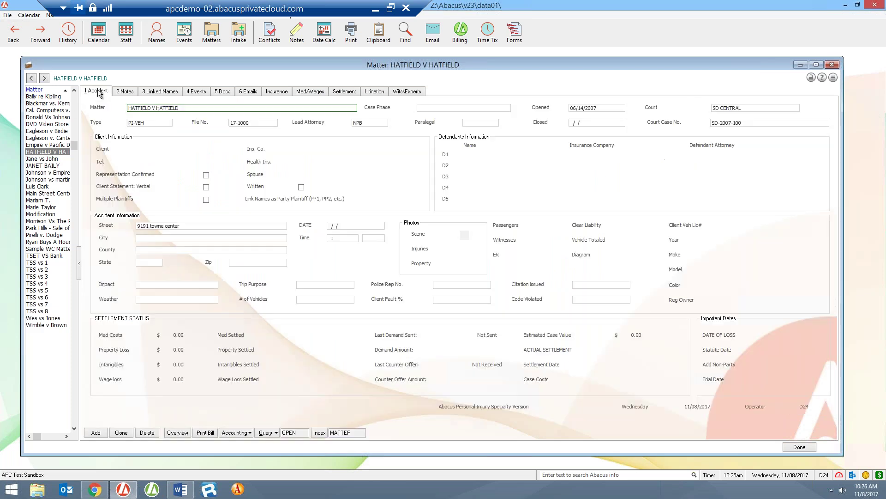
Step: Look over the matter's print options, including reports, form generation and Quick Forms, and dismiss them
left_click(351, 31)
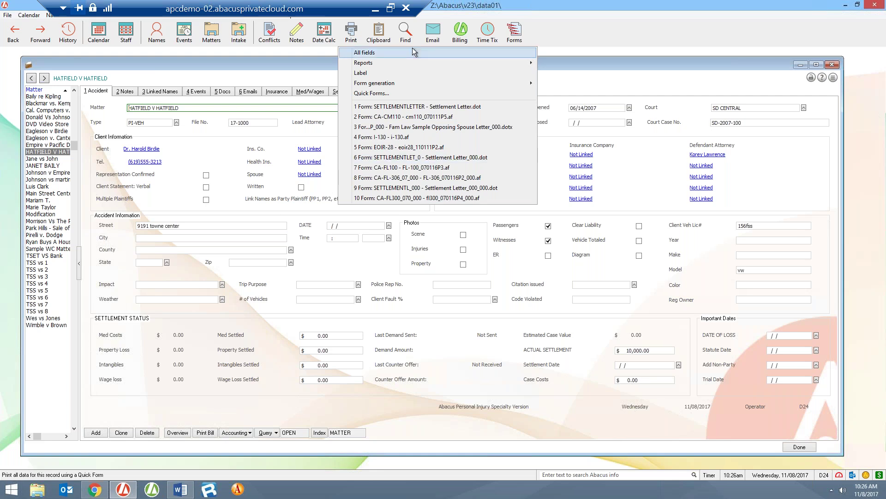
mouse_move(393, 68)
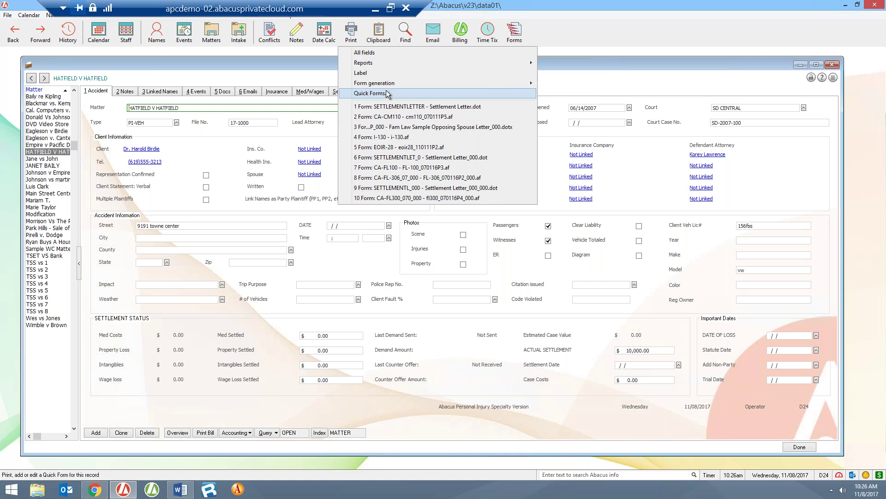
mouse_move(386, 84)
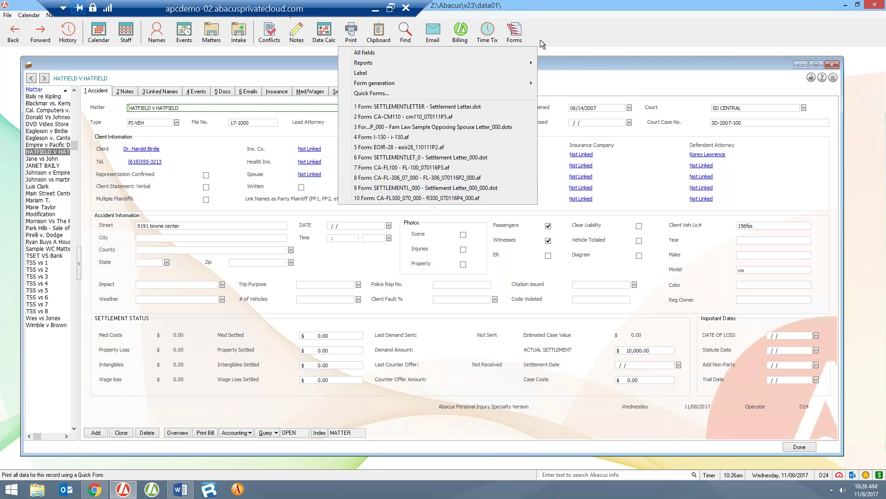
left_click(569, 65)
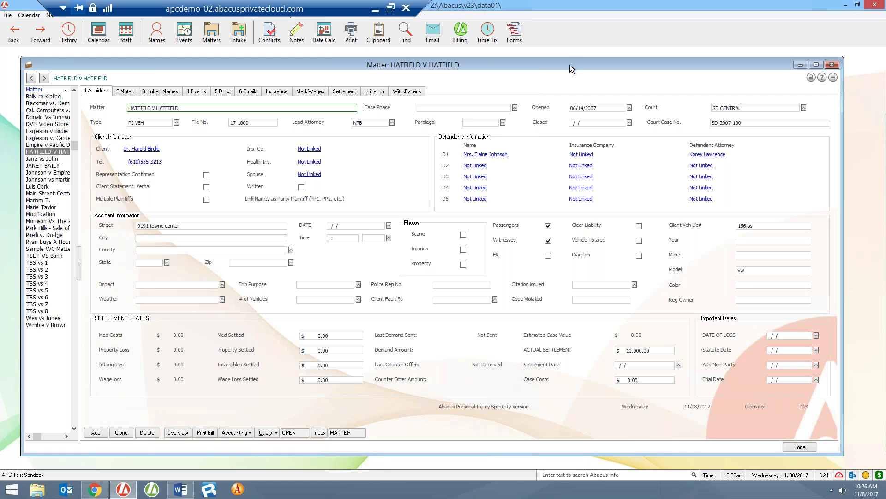